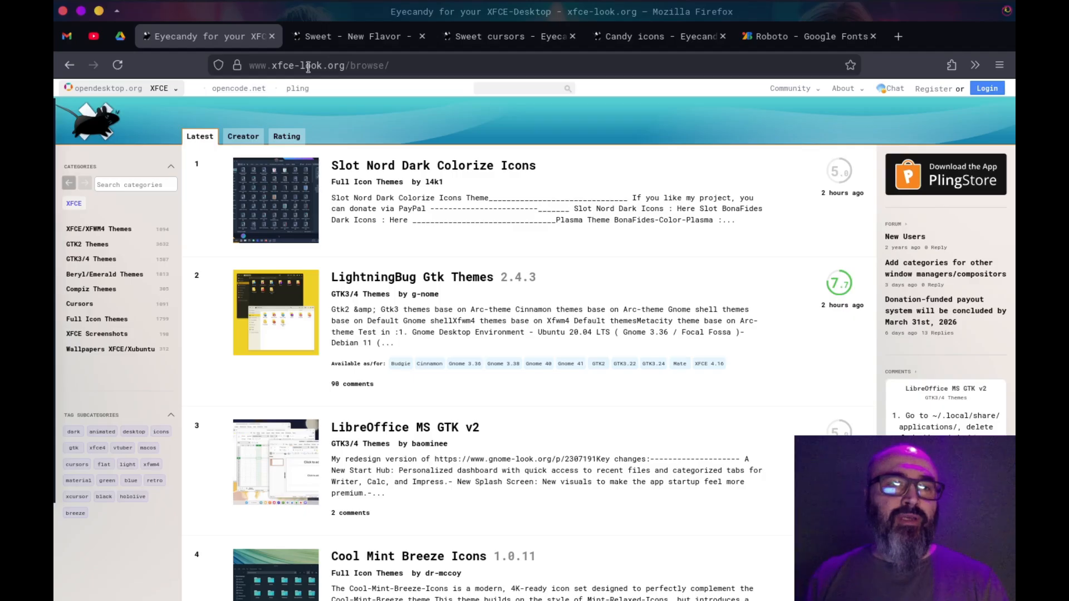
Look through the XFCE site's category list and the Sweet theme, Sweet cursors, Candy icons and Roboto font pages
{"action": "left_click", "coordinate": [172, 89]}
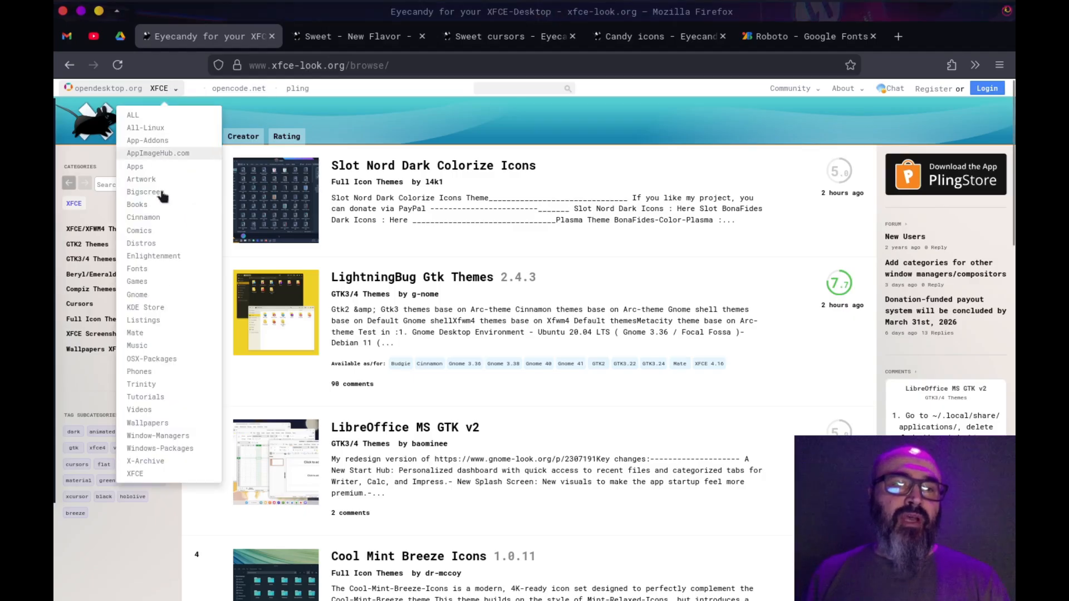
{"action": "left_click", "coordinate": [412, 112]}
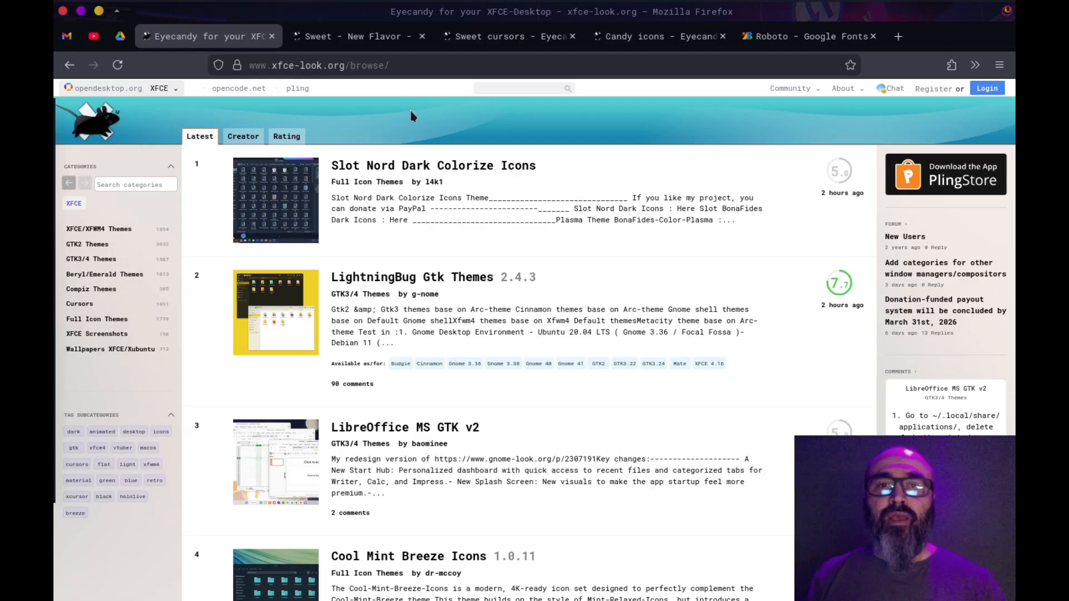
{"action": "left_click", "coordinate": [362, 36]}
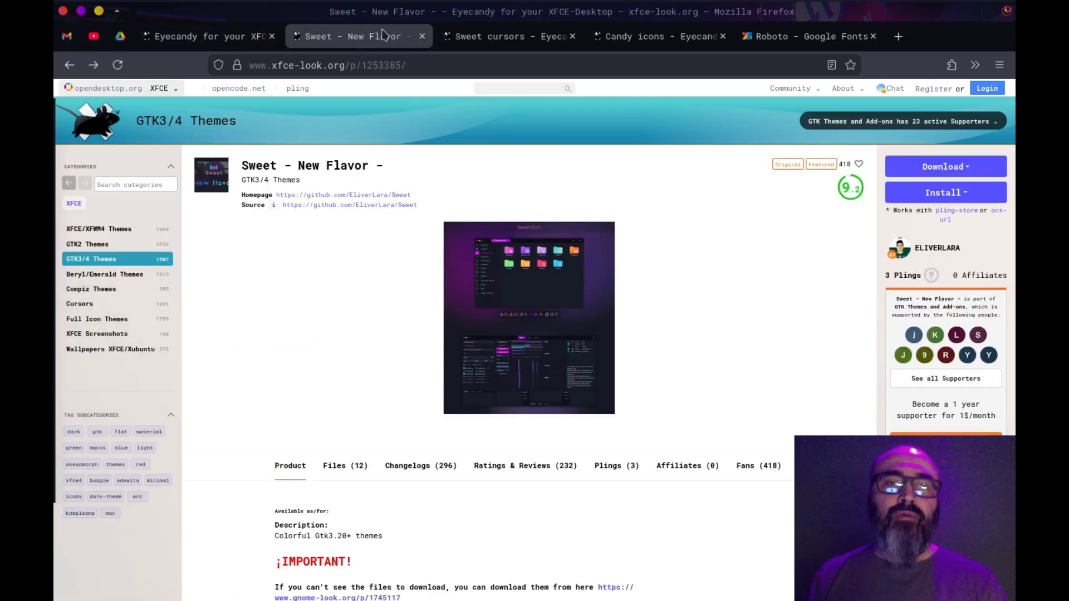
{"action": "left_click", "coordinate": [495, 42]}
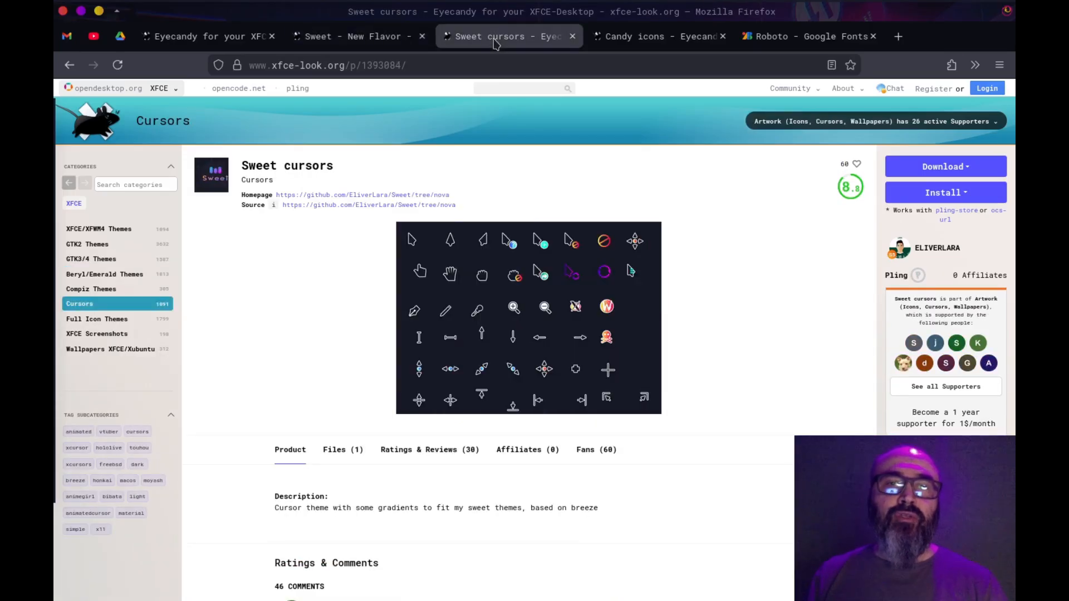
{"action": "left_click", "coordinate": [631, 39]}
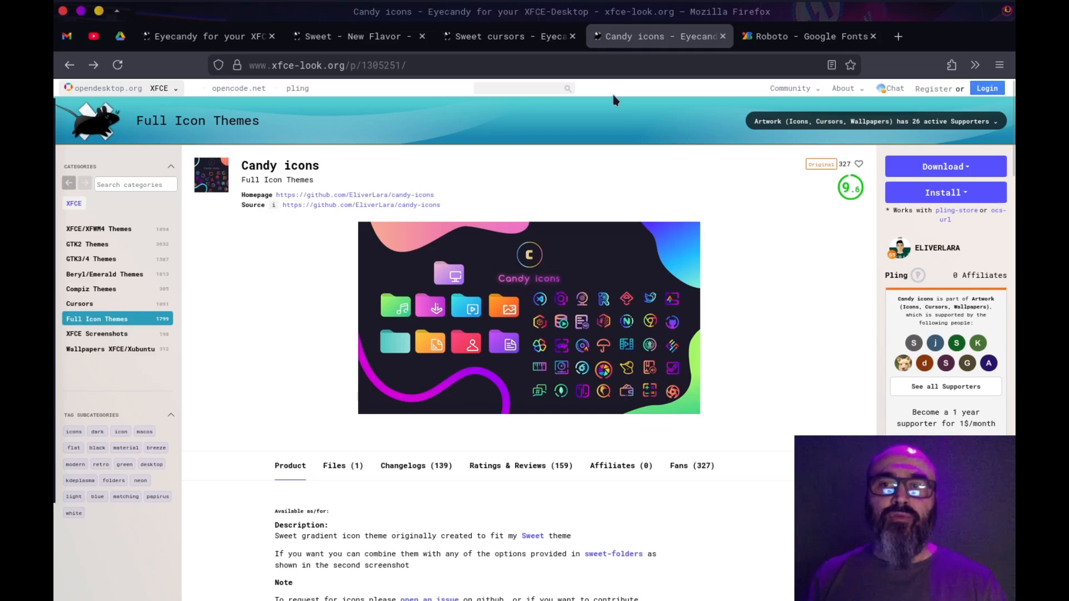
{"action": "left_click", "coordinate": [785, 40]}
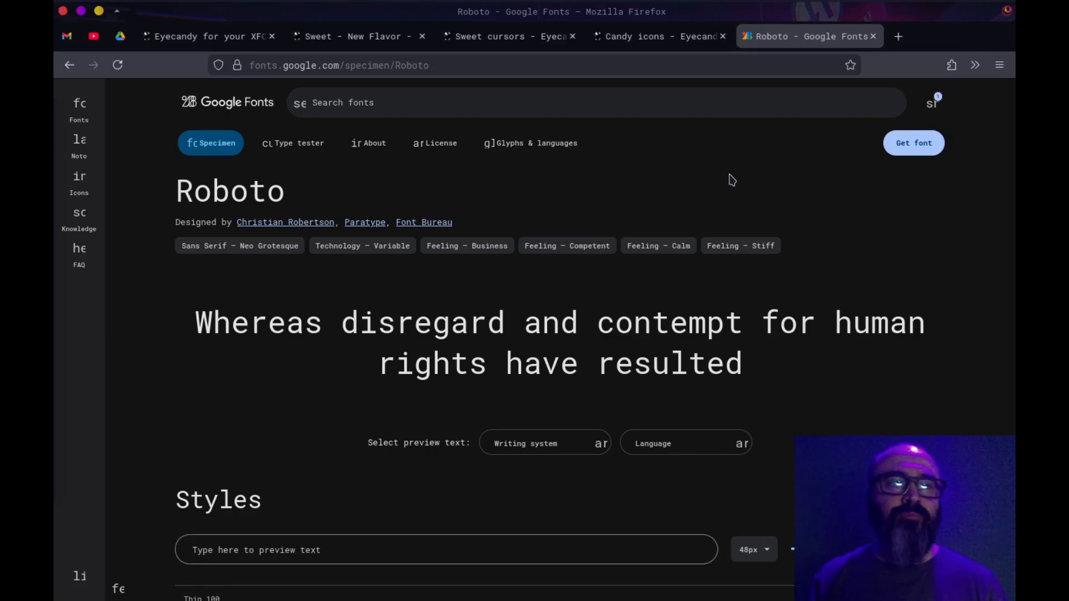
Open the download prompt for Sweet-Dark-v40.tar.xz from the Sweet theme's file list
{"action": "left_click", "coordinate": [372, 38]}
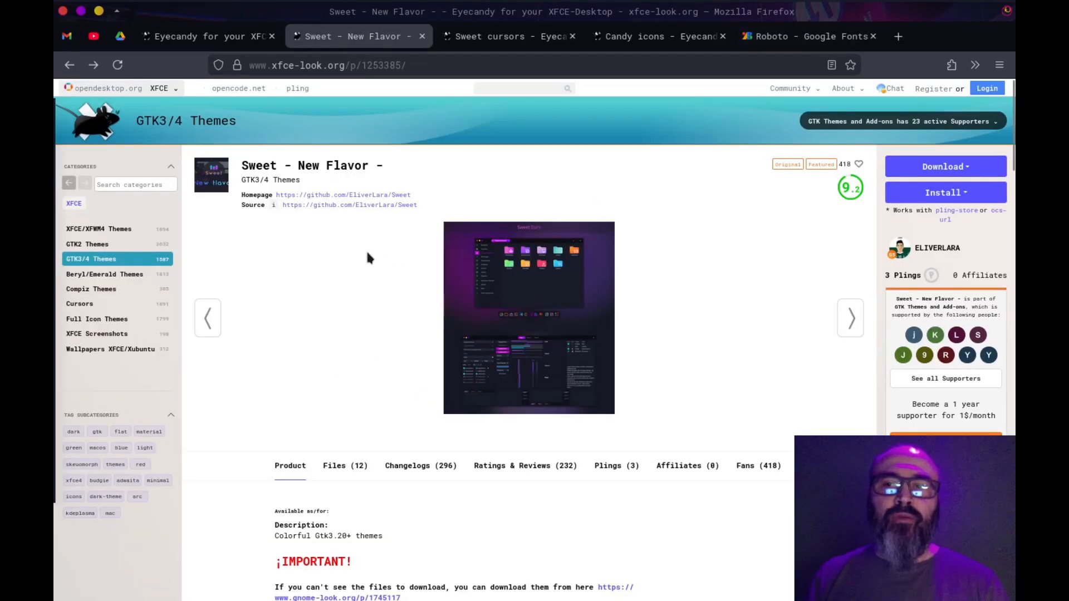
{"action": "left_click", "coordinate": [349, 466]}
{"action": "scroll", "coordinate": [420, 479], "scroll_direction": "down", "scroll_amount": 3}
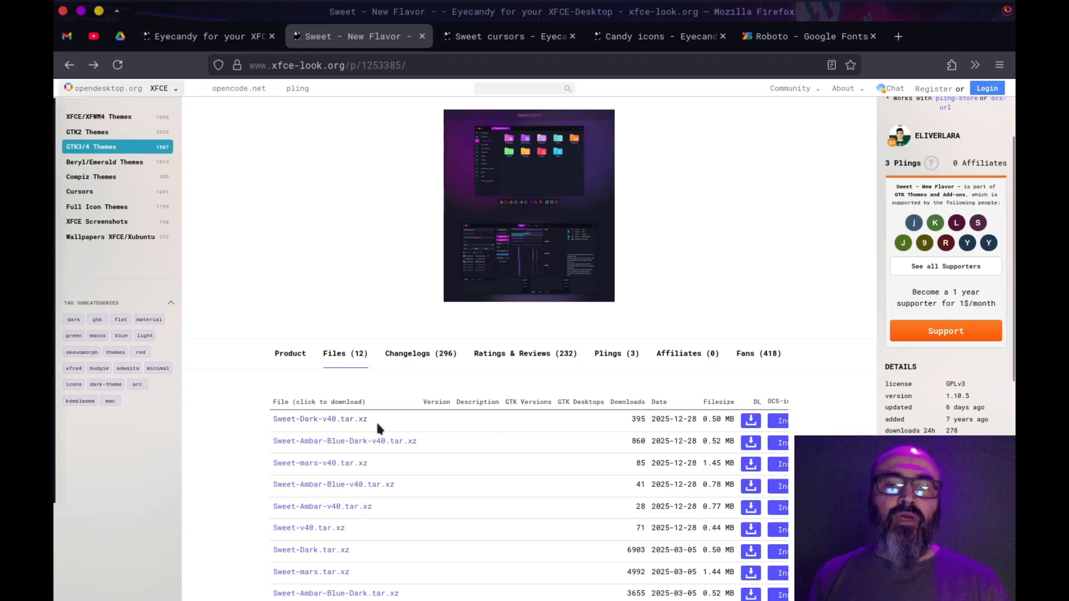
{"action": "left_click", "coordinate": [751, 422]}
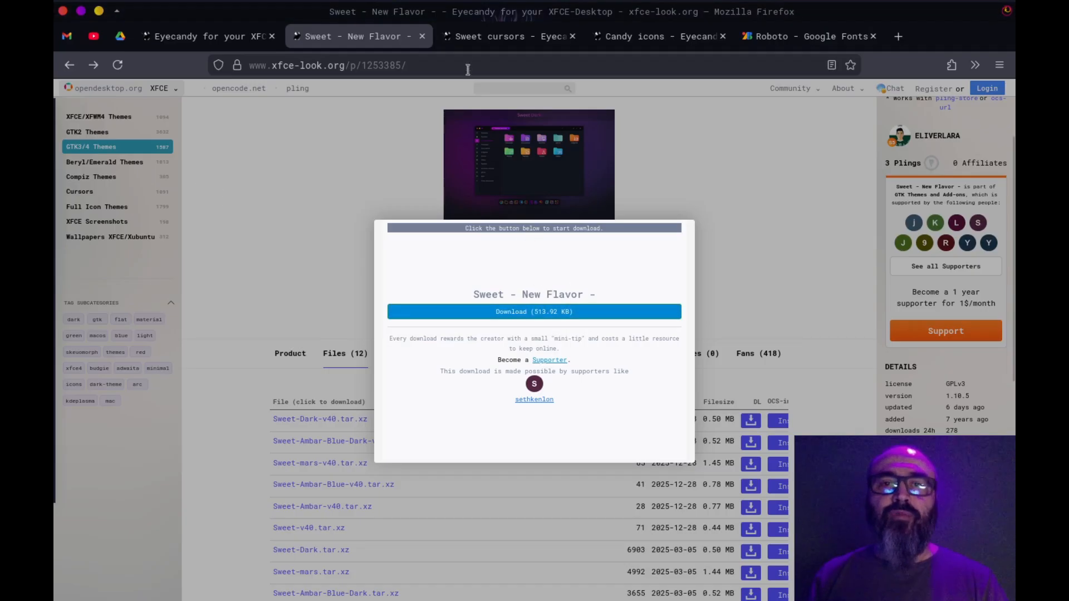
View the downloadable files for Sweet cursors and Candy icons, and revisit the Roboto font and XFCE browse pages
{"action": "left_click", "coordinate": [487, 36]}
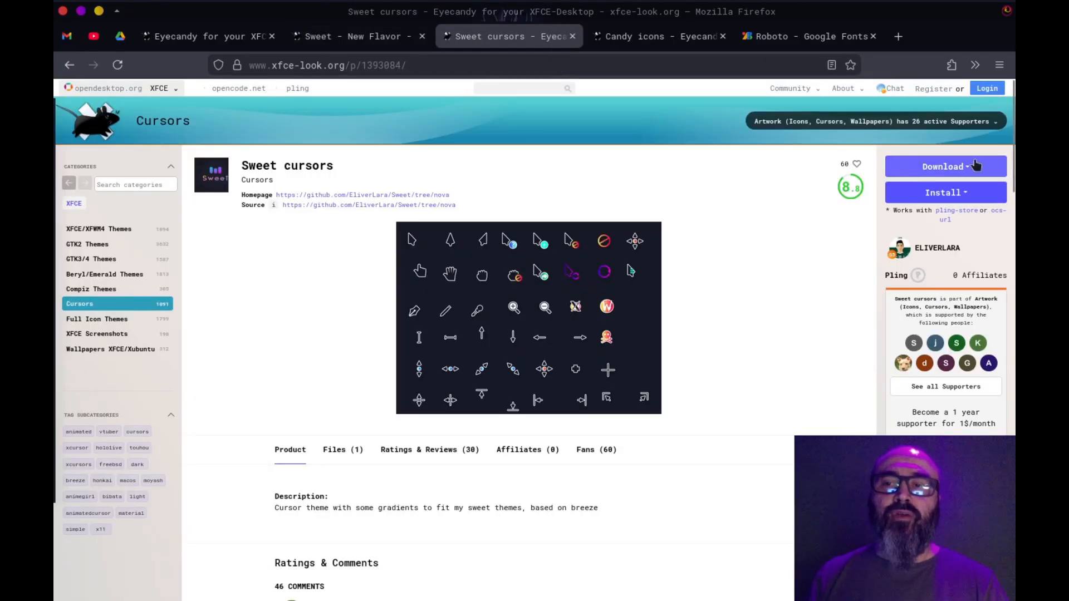
{"action": "left_click", "coordinate": [345, 452]}
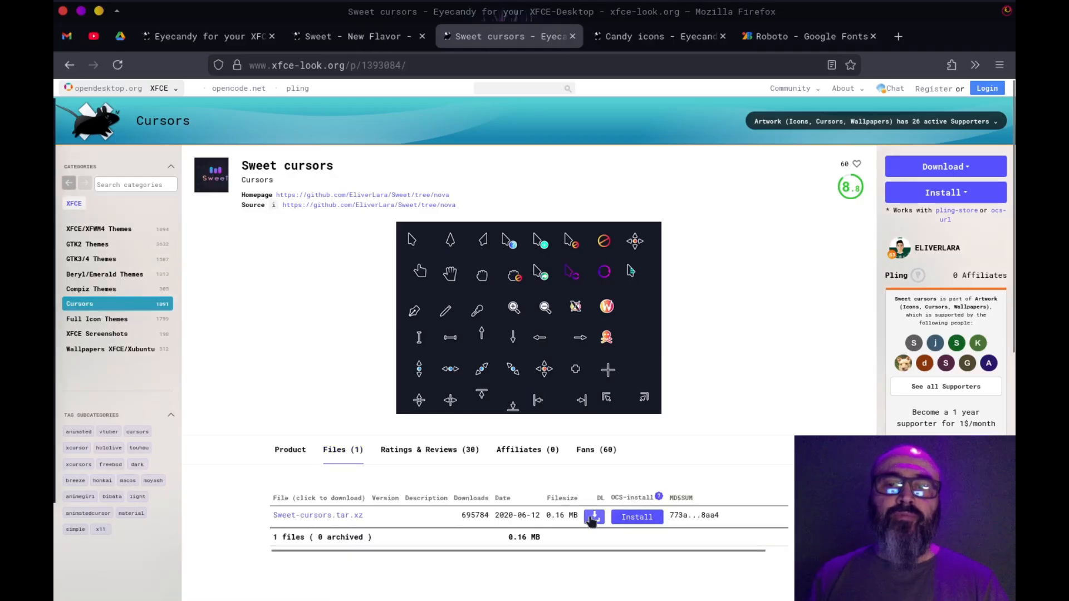
{"action": "left_click", "coordinate": [664, 38]}
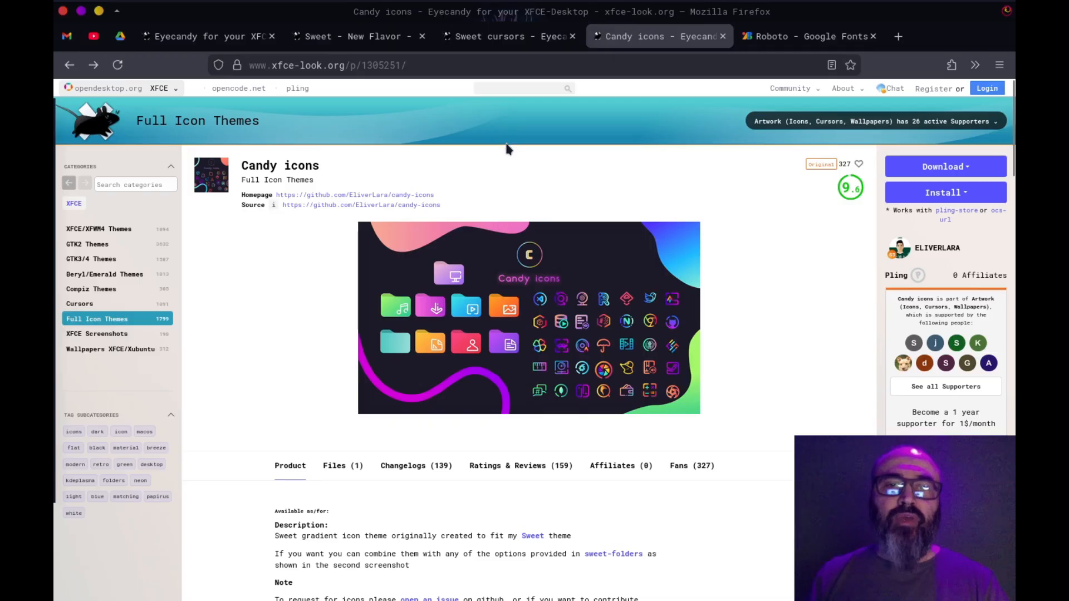
{"action": "left_click", "coordinate": [343, 467]}
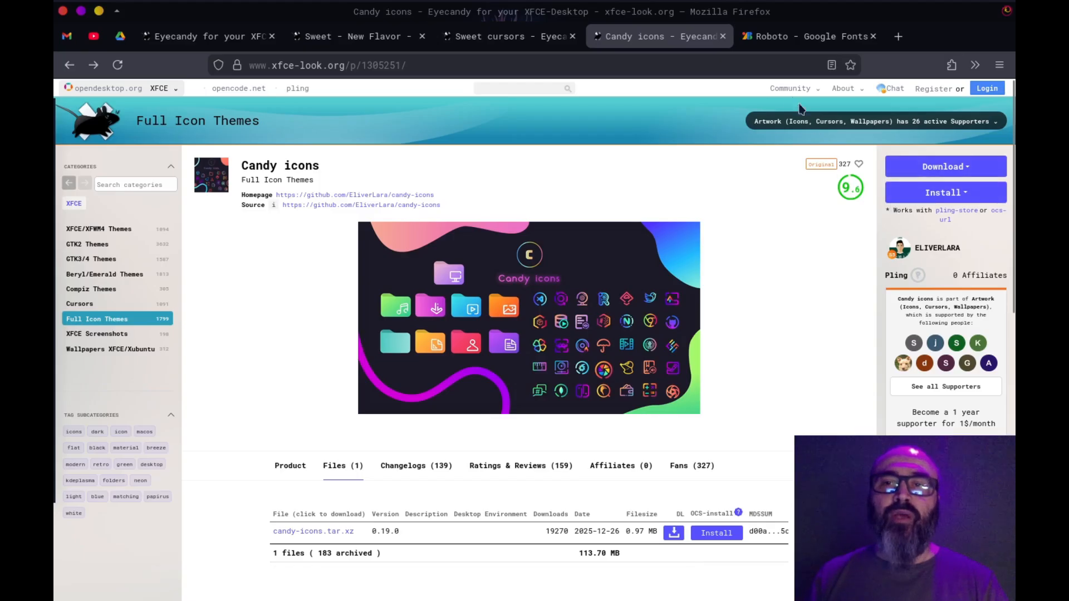
{"action": "left_click", "coordinate": [793, 43]}
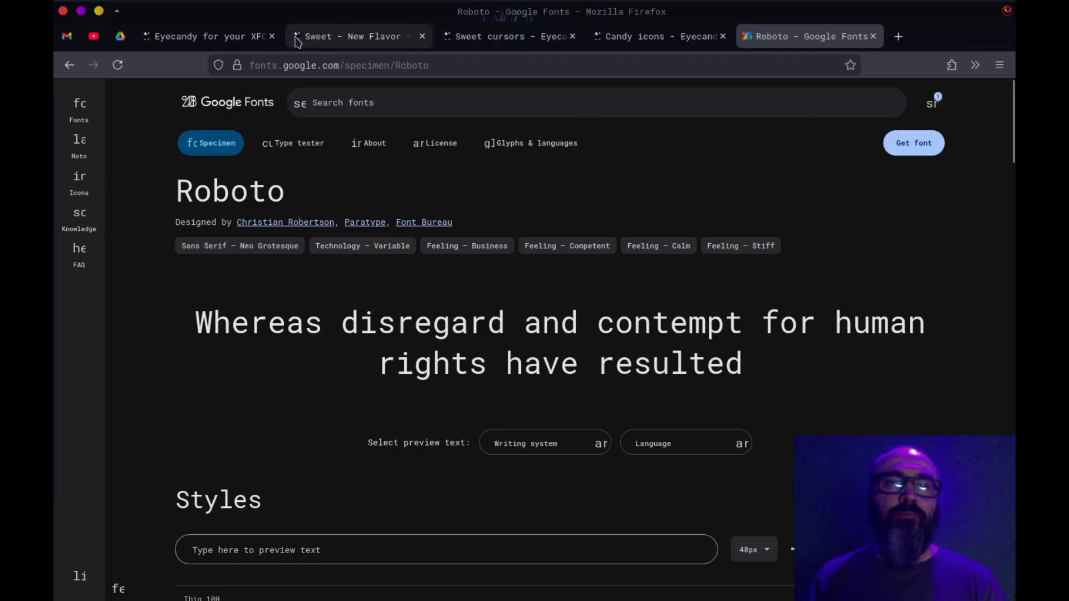
{"action": "left_click", "coordinate": [234, 42]}
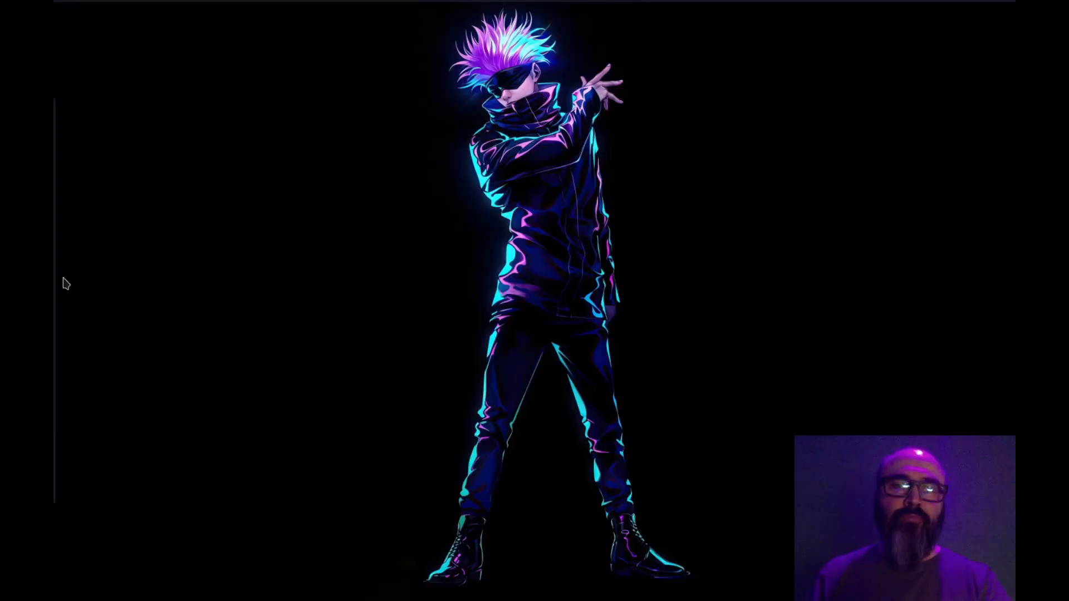
Switch to the Thunar Downloads window and inspect the contents of candy-icons.tar.xz in File Roller, closing the archive viewer when done
{"action": "mouse_move", "coordinate": [54, 296]}
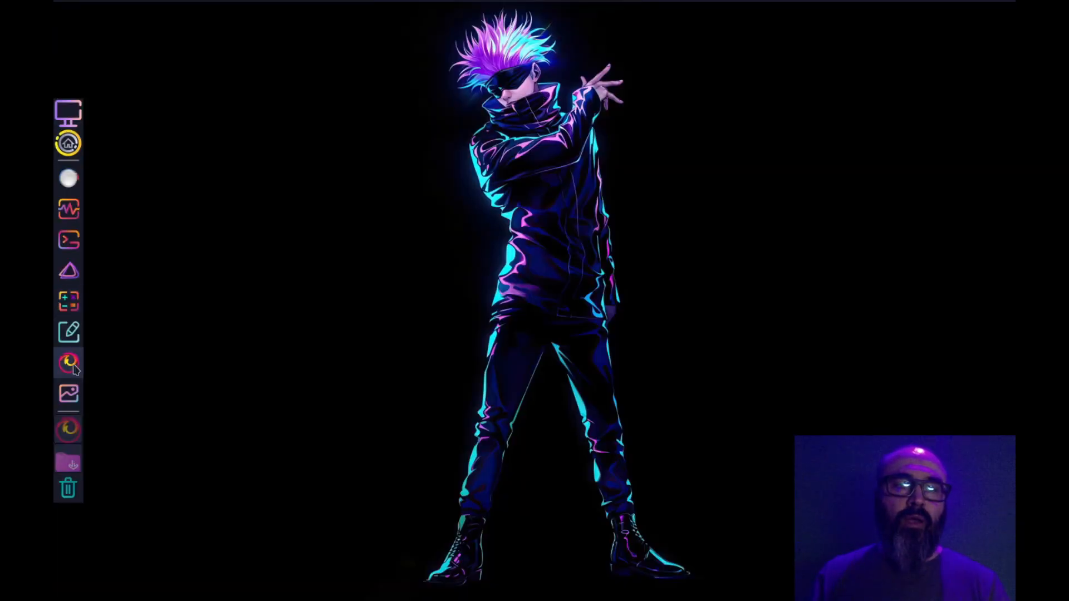
{"action": "left_click", "coordinate": [61, 458]}
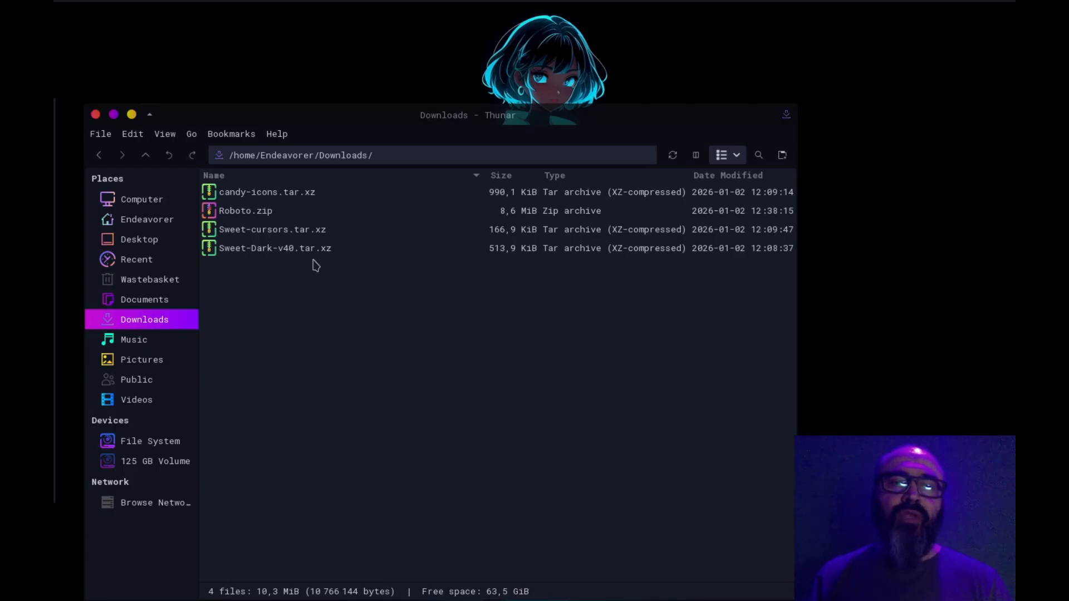
{"action": "left_click", "coordinate": [267, 192]}
{"action": "right_click", "coordinate": [273, 194]}
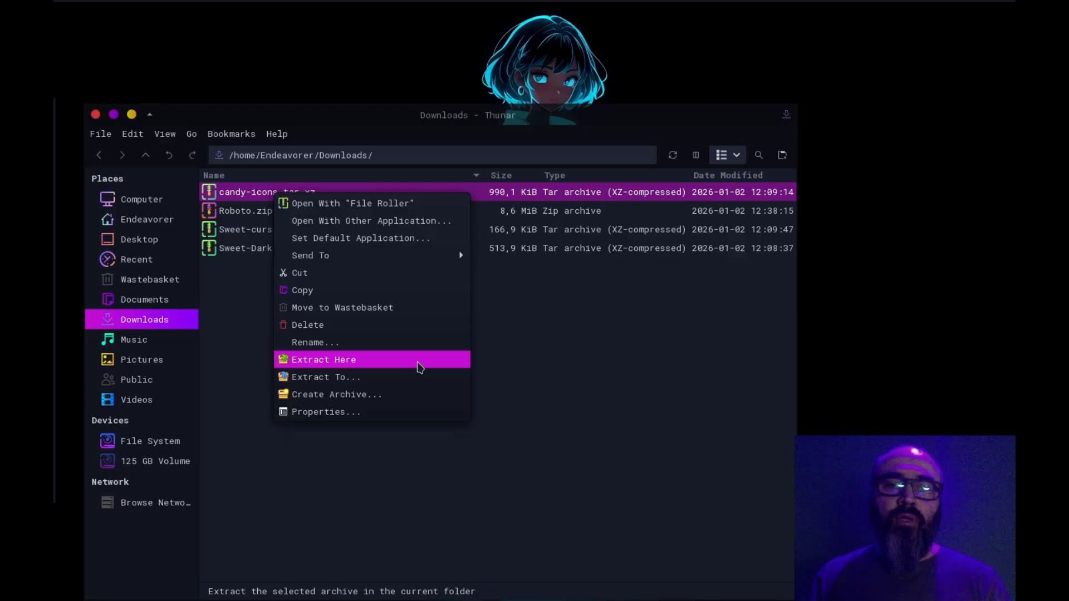
{"action": "left_click", "coordinate": [404, 214]}
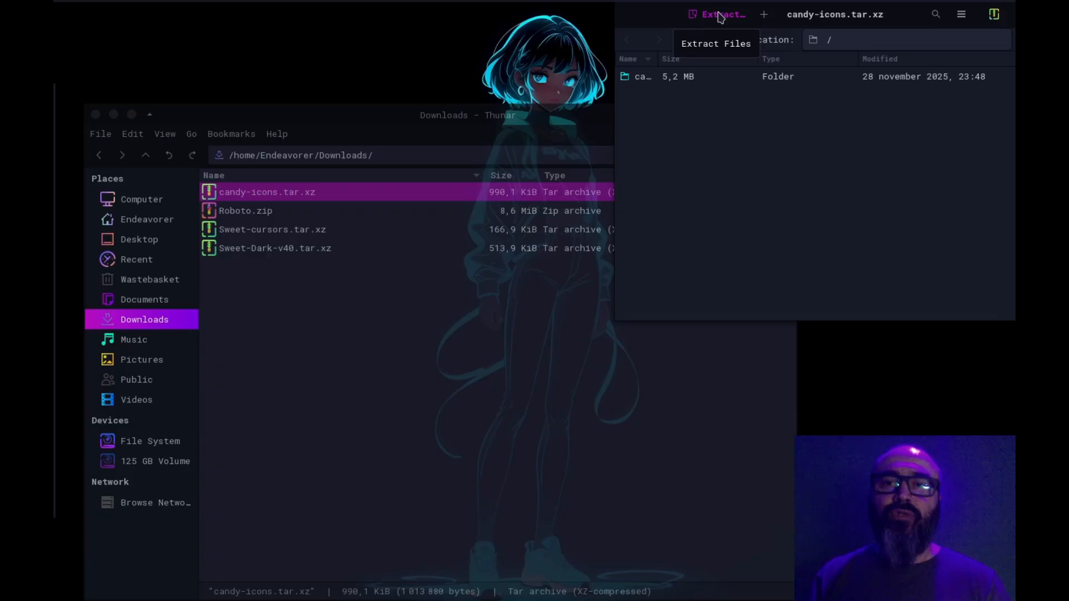
{"action": "left_click", "coordinate": [628, 15]}
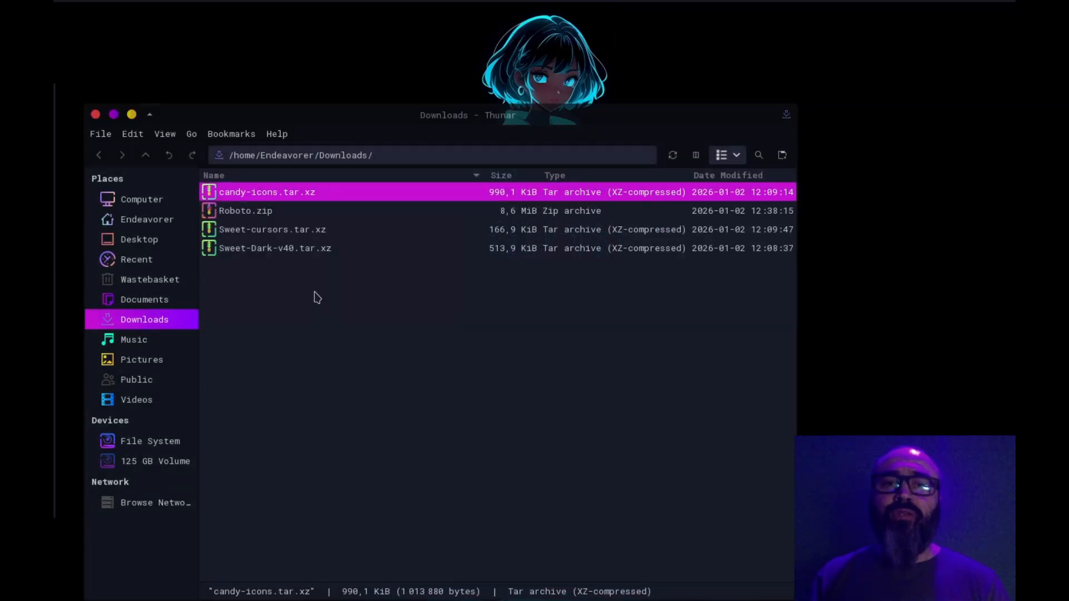
{"action": "left_click", "coordinate": [289, 250]}
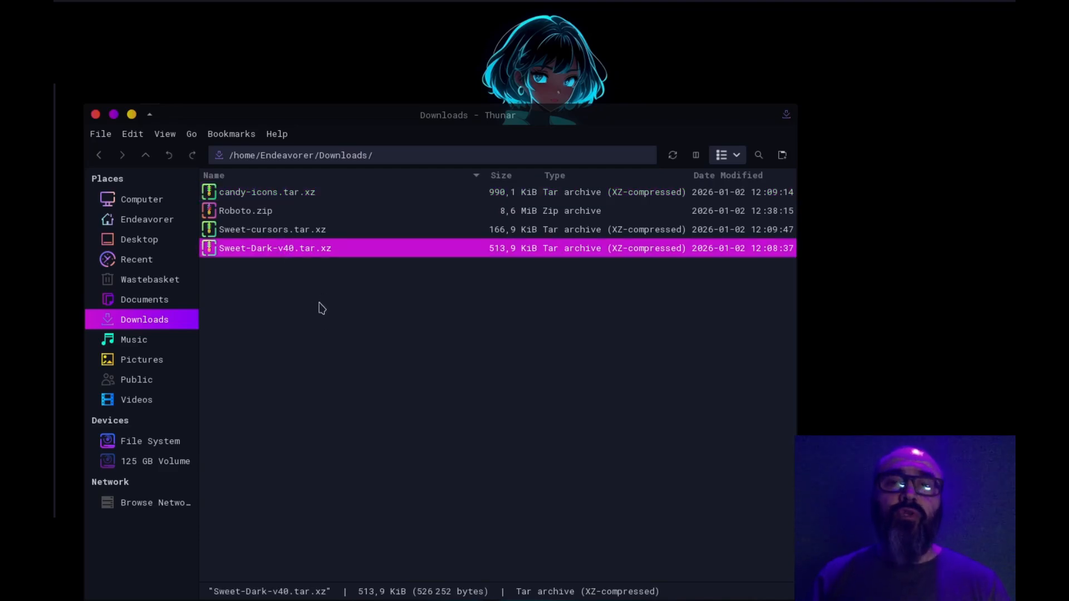
{"action": "left_click", "coordinate": [327, 328]}
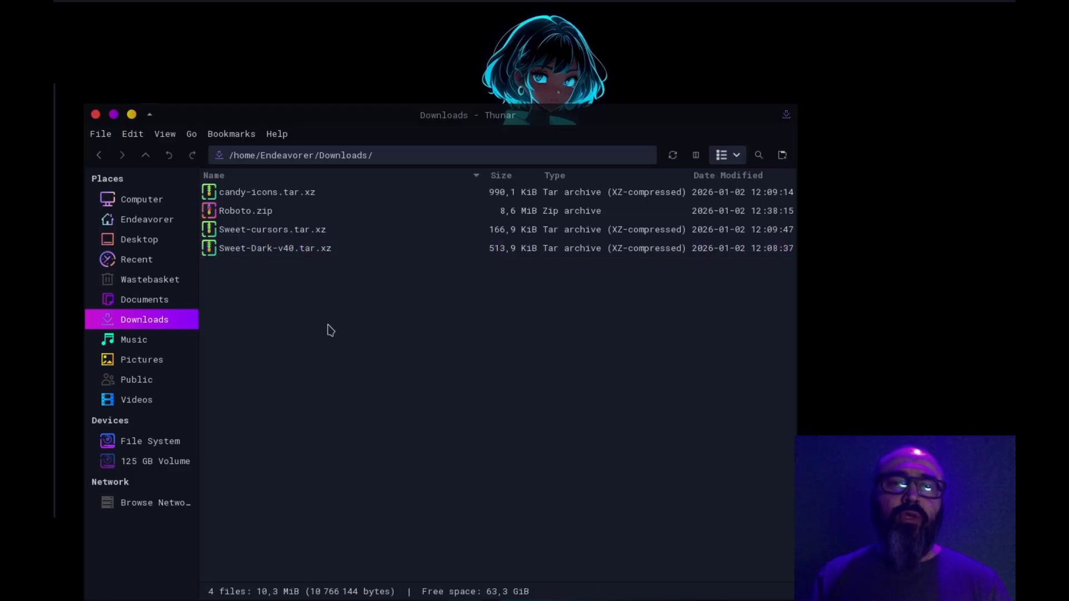
{"action": "left_click", "coordinate": [296, 193]}
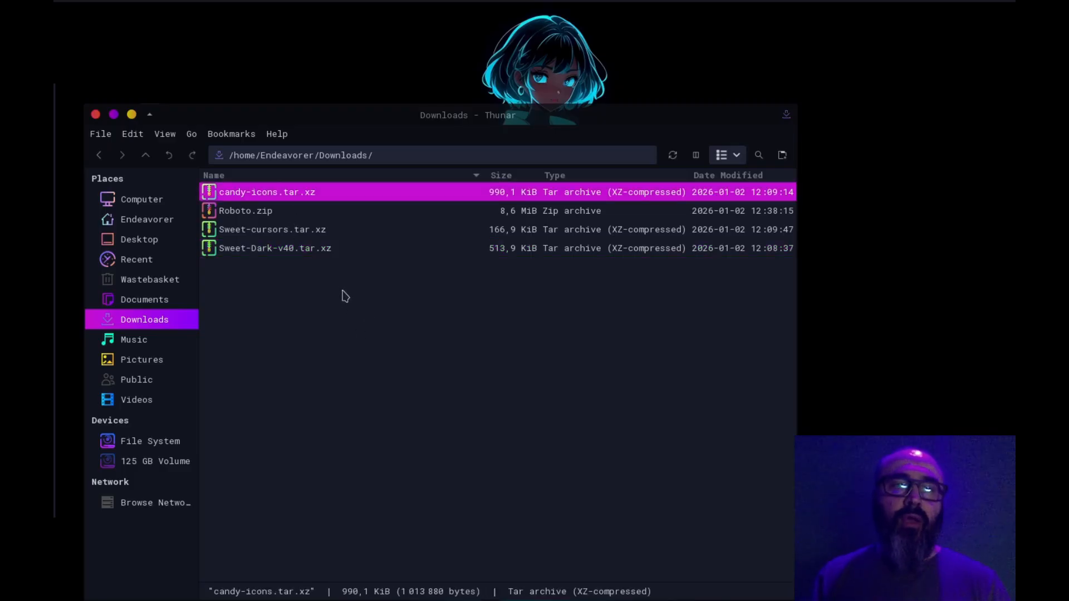
{"action": "left_click", "coordinate": [100, 134]}
{"action": "left_click", "coordinate": [101, 134]}
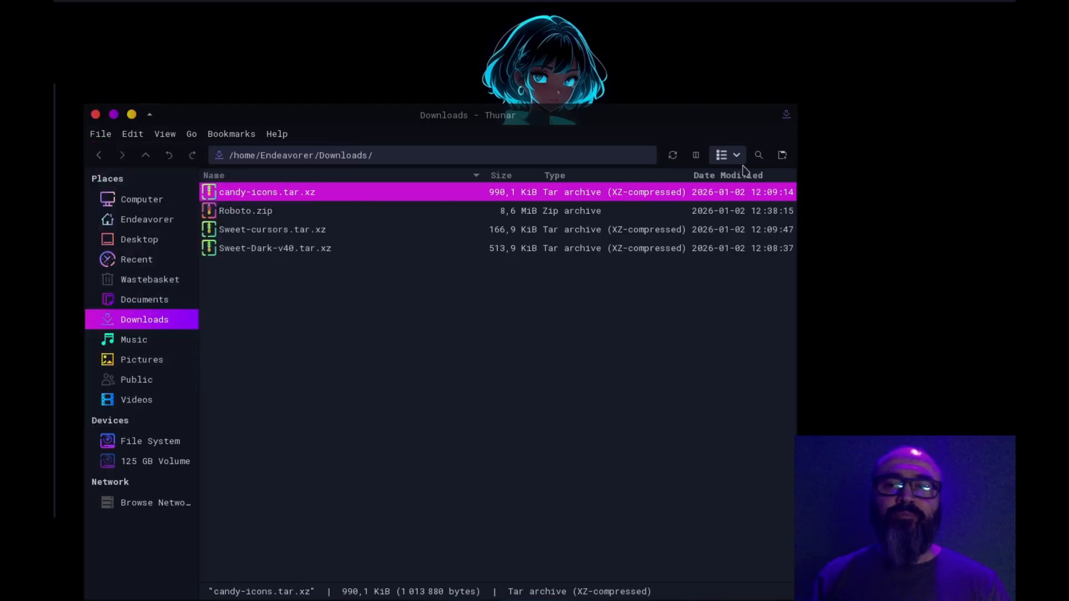
Open the home folder in a new file manager tab and show its hidden files
{"action": "left_click", "coordinate": [781, 155]}
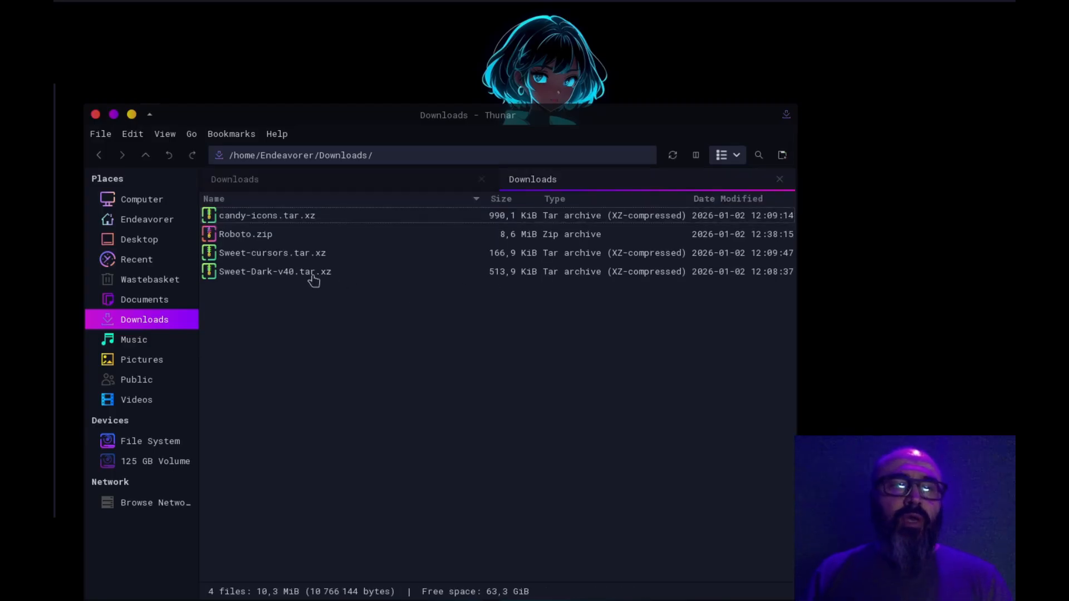
{"action": "left_click", "coordinate": [156, 225]}
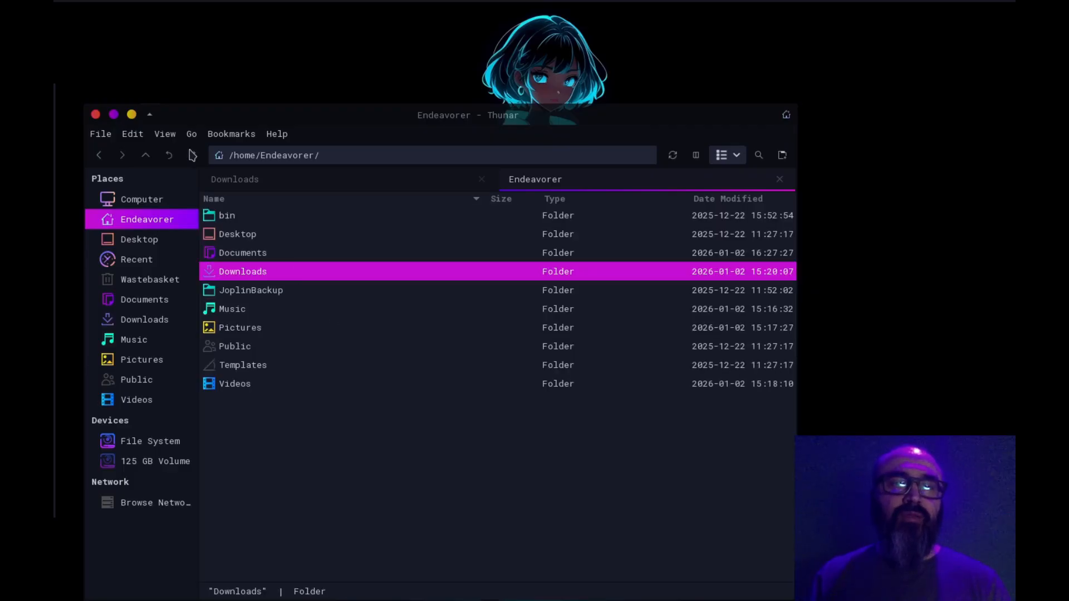
{"action": "left_click", "coordinate": [169, 137]}
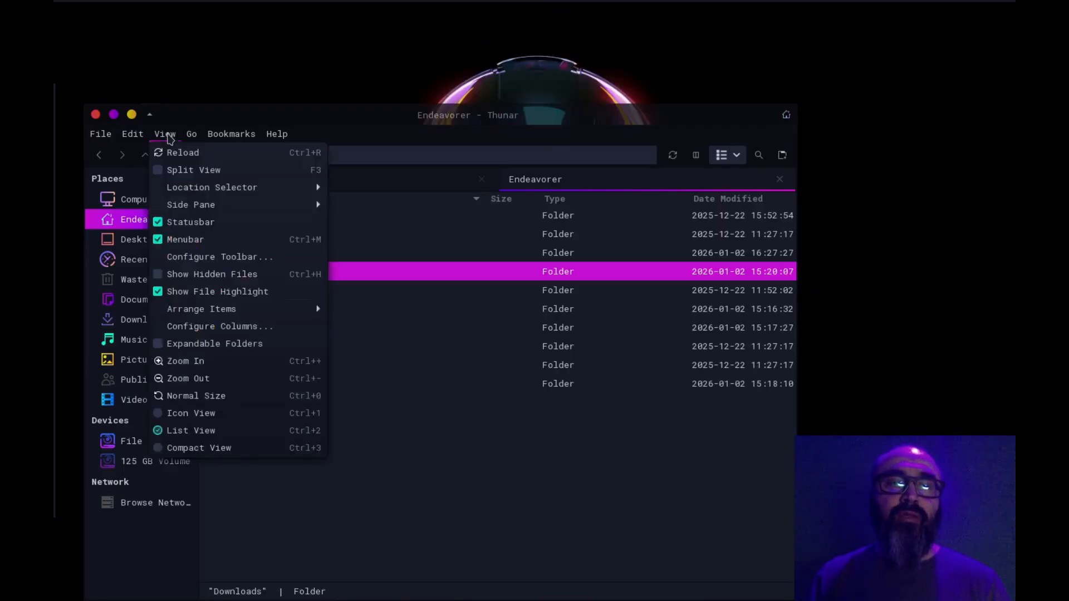
{"action": "left_click", "coordinate": [245, 273]}
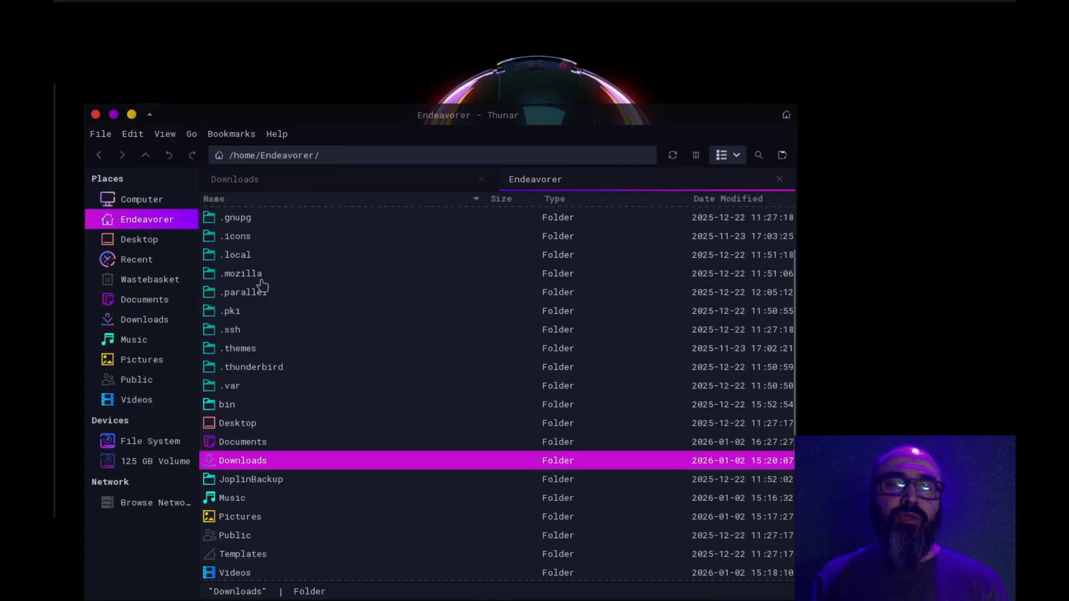
Open the hidden .icons folder and check its candy-icons and Sweet-cursors folders
{"action": "left_click", "coordinate": [401, 332]}
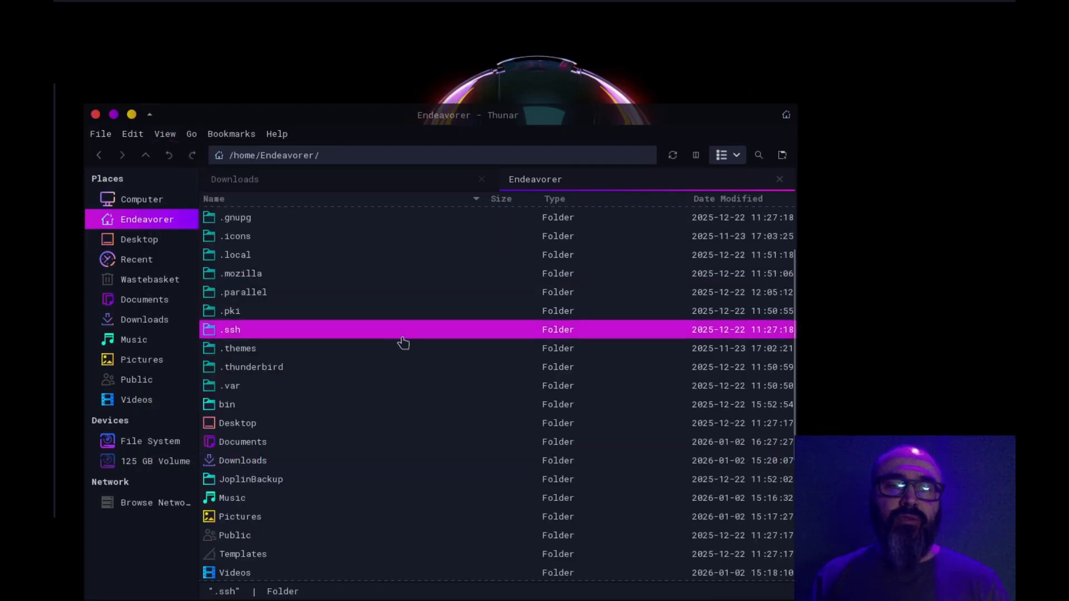
{"action": "scroll", "coordinate": [325, 344], "scroll_direction": "up", "scroll_amount": 2}
{"action": "left_click", "coordinate": [326, 330]}
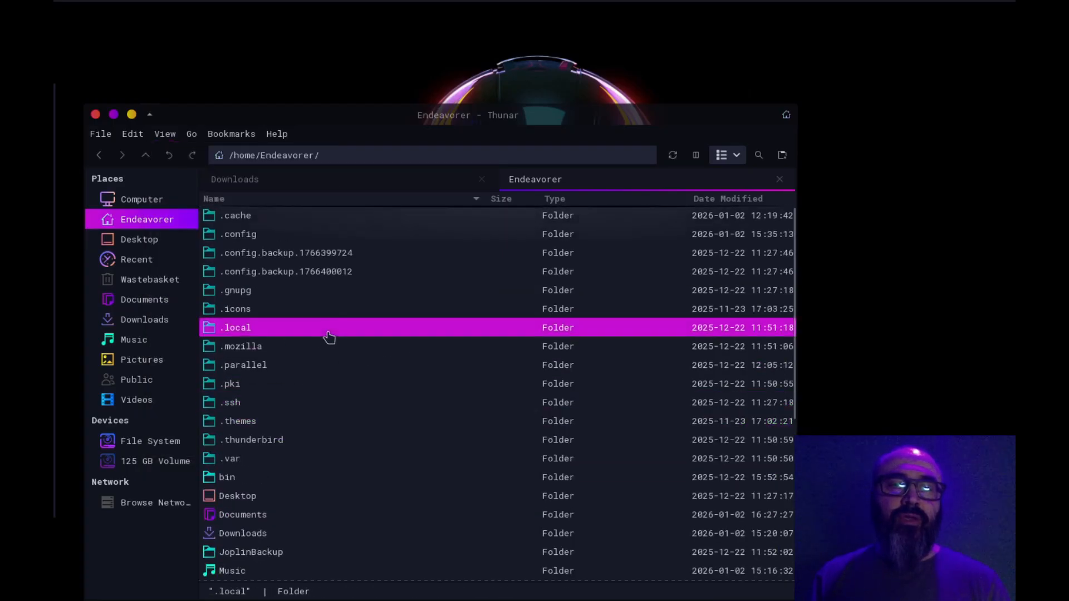
{"action": "left_click", "coordinate": [248, 313]}
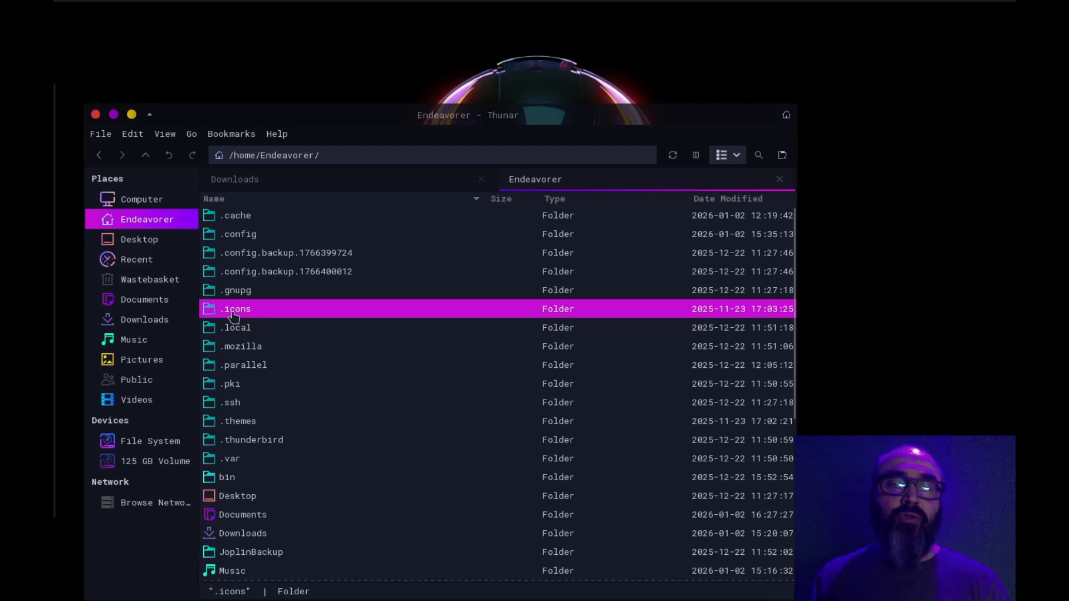
{"action": "double_click", "coordinate": [243, 315]}
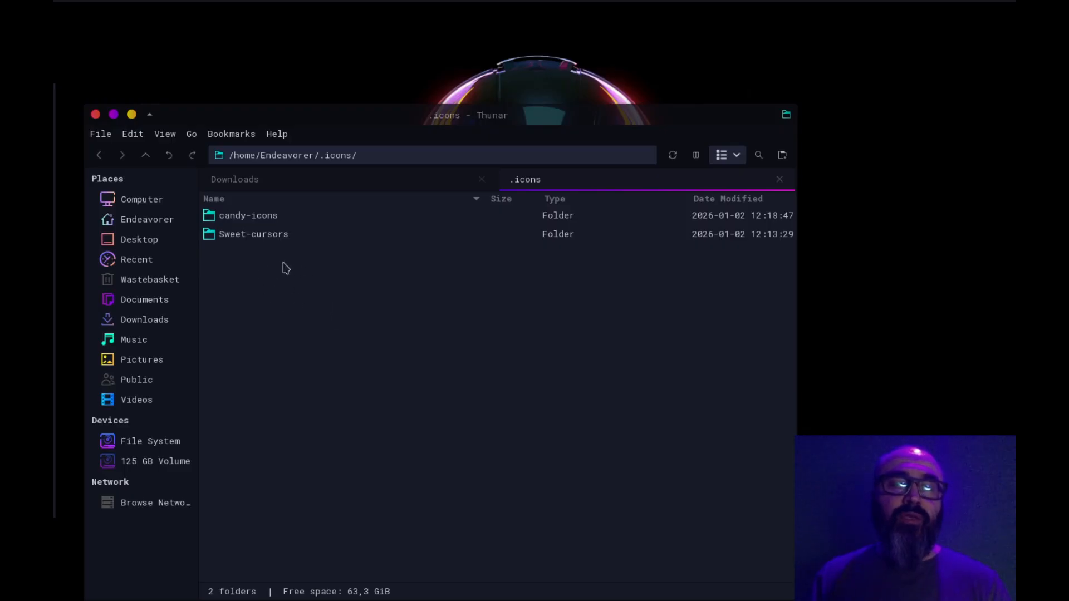
{"action": "left_click", "coordinate": [268, 221]}
{"action": "left_click", "coordinate": [248, 238]}
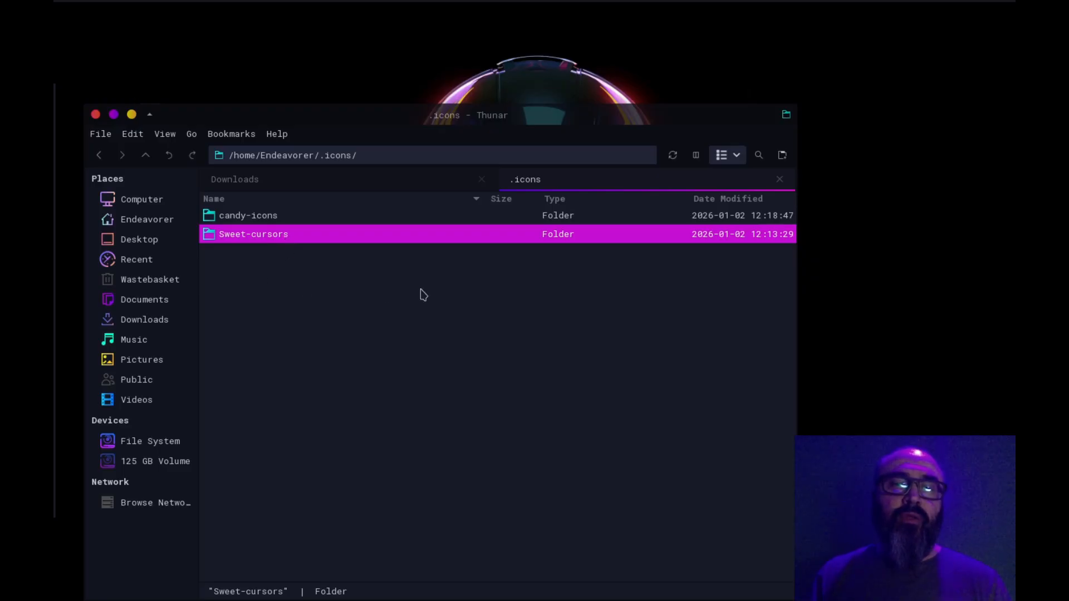
Open the hidden .themes folder from the home folder in another file manager tab and select its Sweet-Dark-v40 folder
{"action": "left_click", "coordinate": [782, 154]}
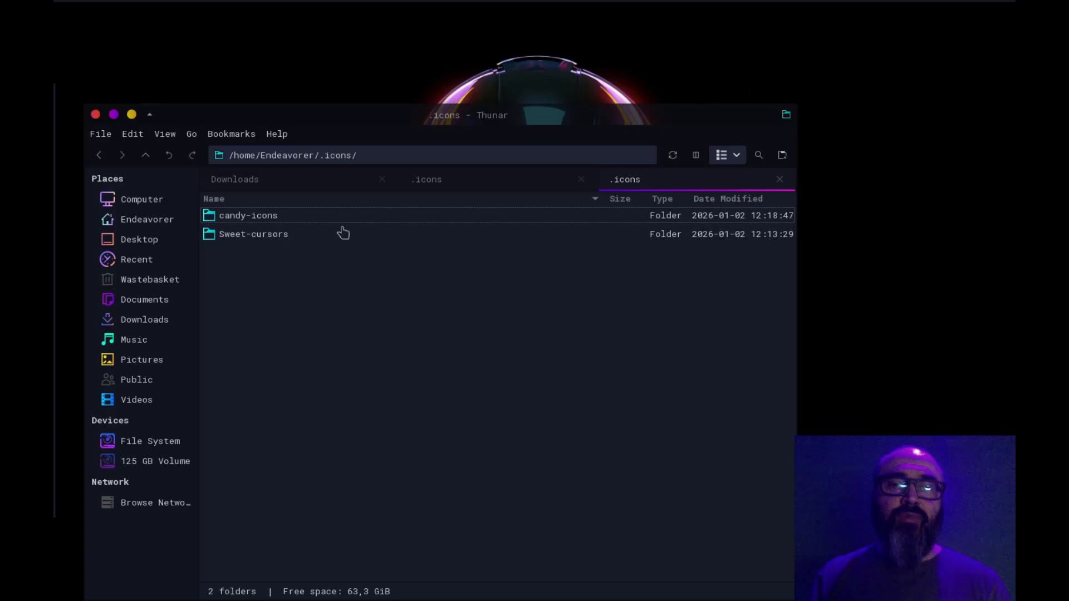
{"action": "left_click", "coordinate": [145, 220]}
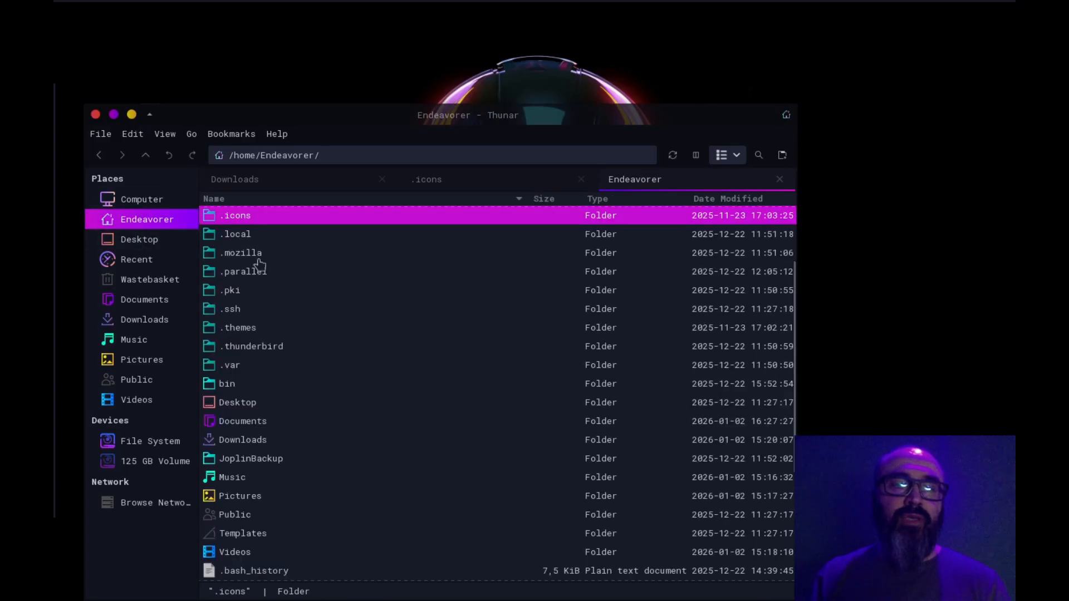
{"action": "double_click", "coordinate": [255, 330]}
{"action": "left_click", "coordinate": [254, 221]}
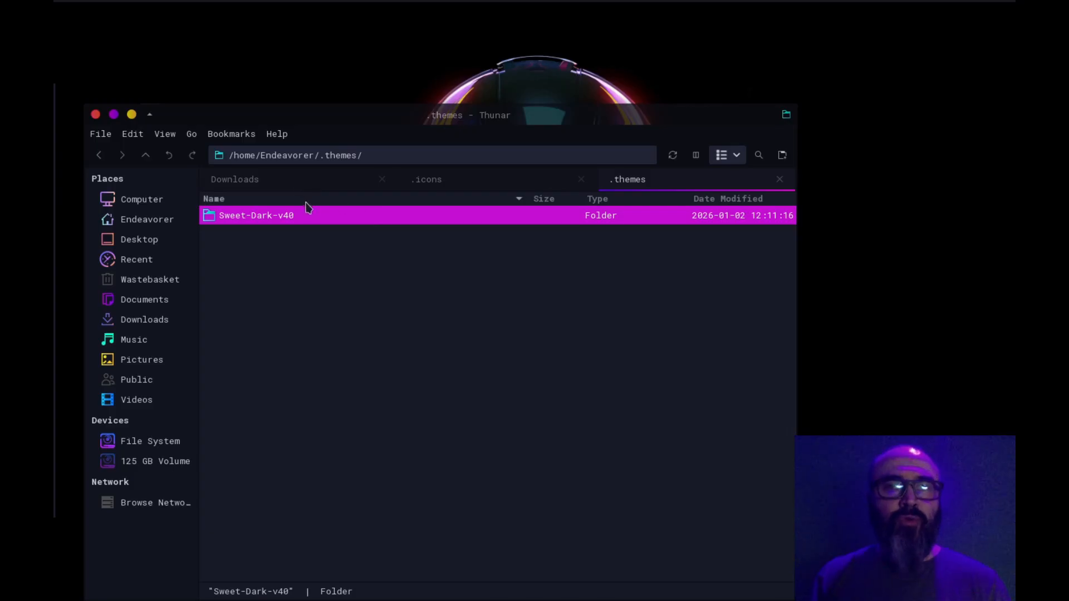
Return to the Downloads tab, check the Sweet-Dark-v40.tar.xz archive, and close the .icons and .themes tabs
{"action": "left_click", "coordinate": [278, 187]}
{"action": "left_click", "coordinate": [308, 274]}
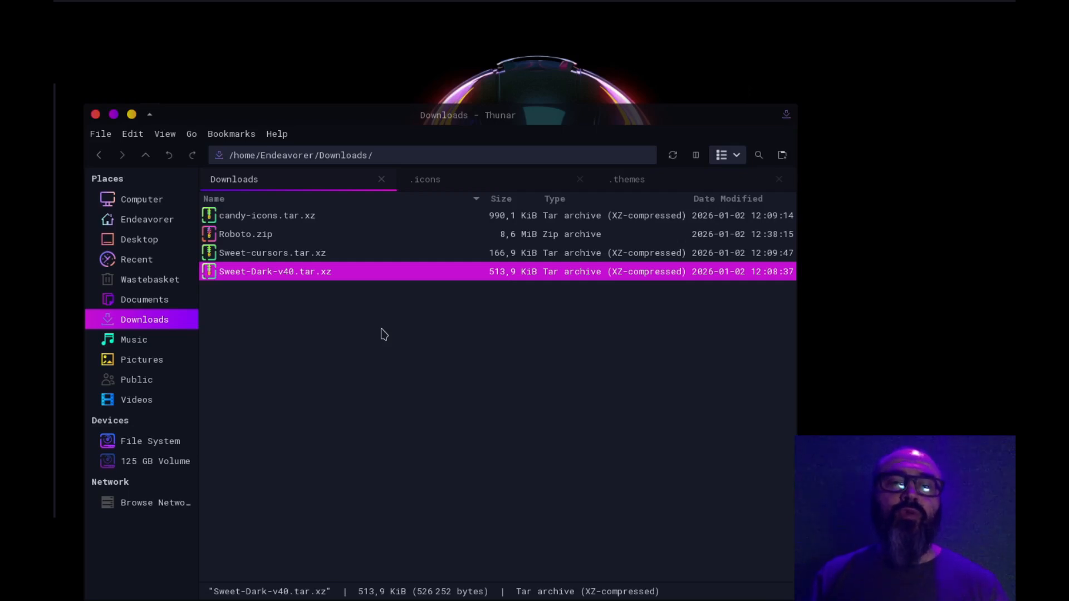
{"action": "left_click", "coordinate": [414, 349]}
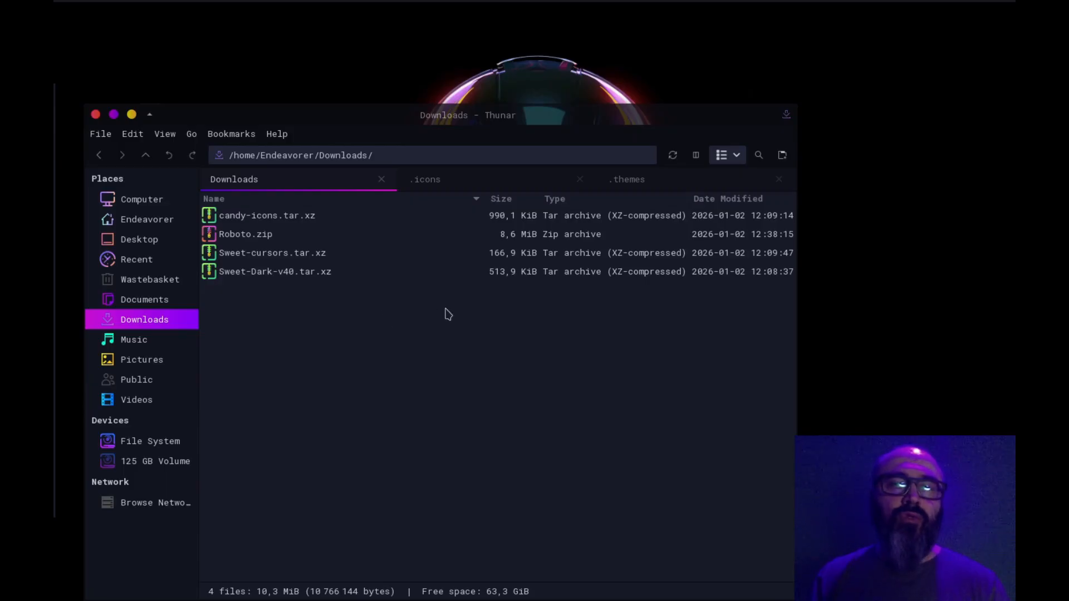
{"action": "middle_click", "coordinate": [457, 180]}
{"action": "middle_click", "coordinate": [539, 179]}
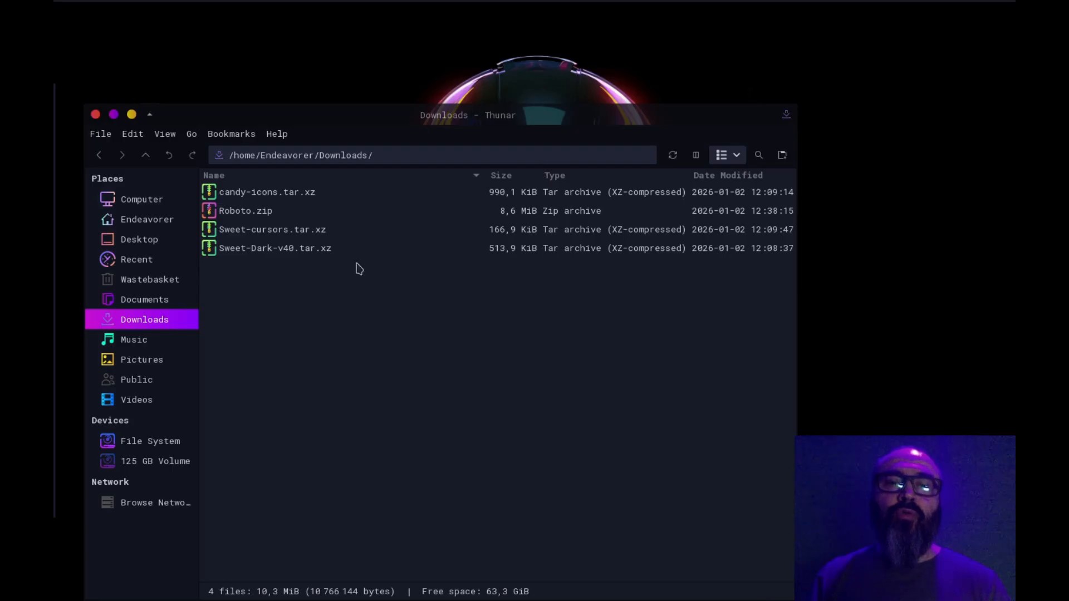
Open the home folder and look over its hidden folders, highlighting .gnupg and .config
{"action": "left_click", "coordinate": [150, 220]}
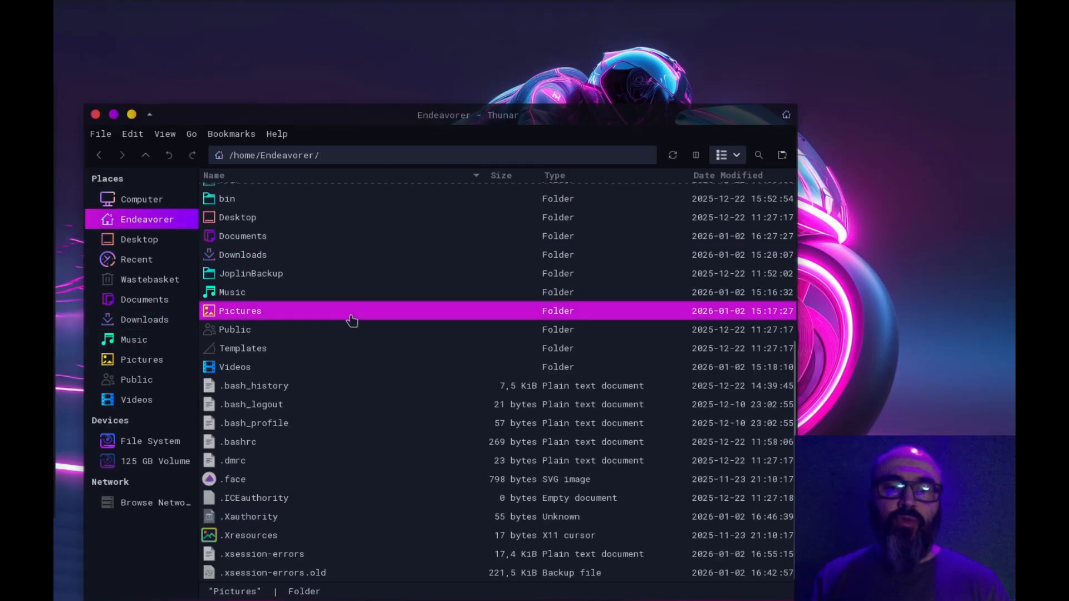
{"action": "scroll", "coordinate": [352, 321], "scroll_direction": "up", "scroll_amount": 5}
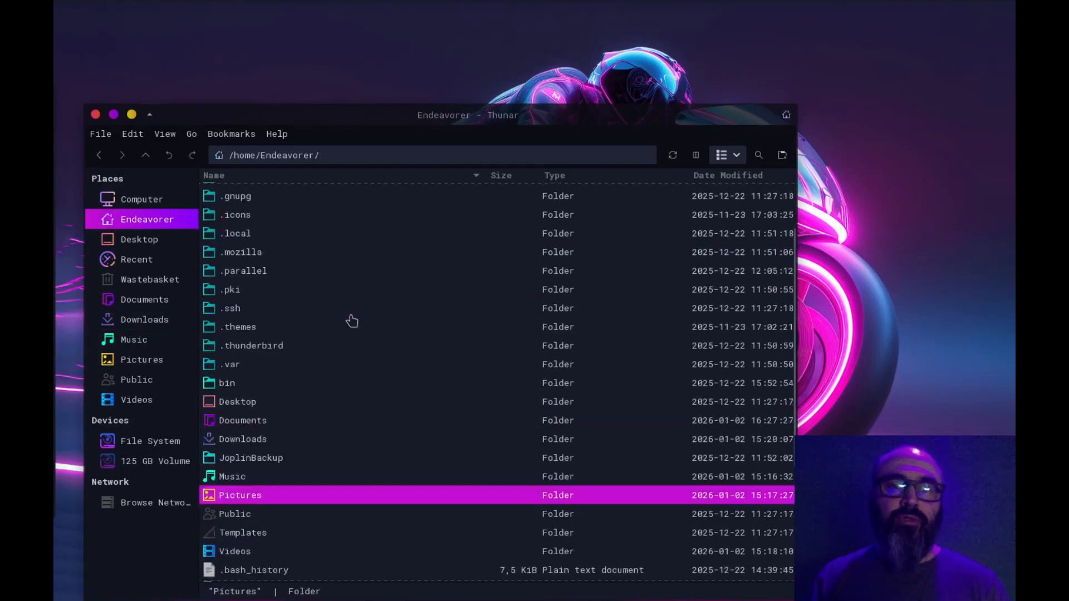
{"action": "left_click", "coordinate": [337, 273]}
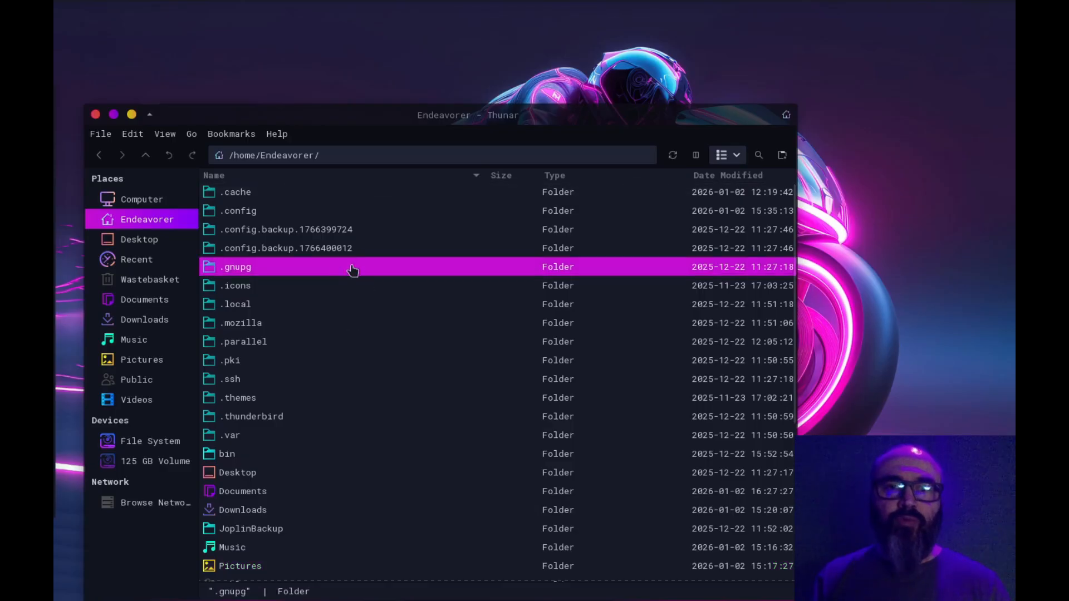
{"action": "left_click", "coordinate": [325, 212]}
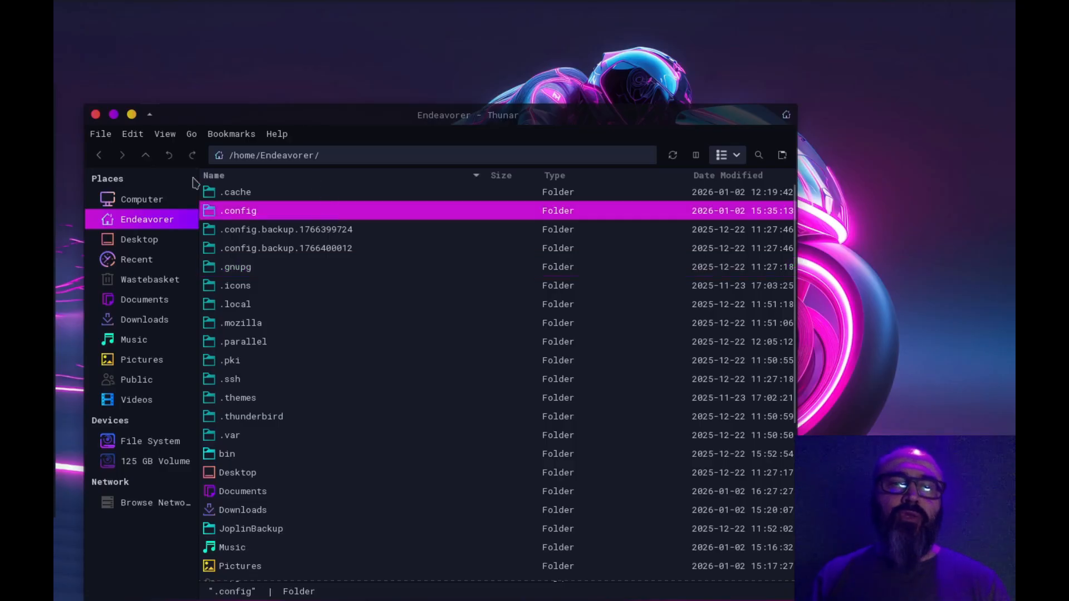
Browse from Computer into the File System and open the system fonts folder at /usr/share/fonts
{"action": "left_click", "coordinate": [146, 200]}
{"action": "left_click", "coordinate": [291, 232]}
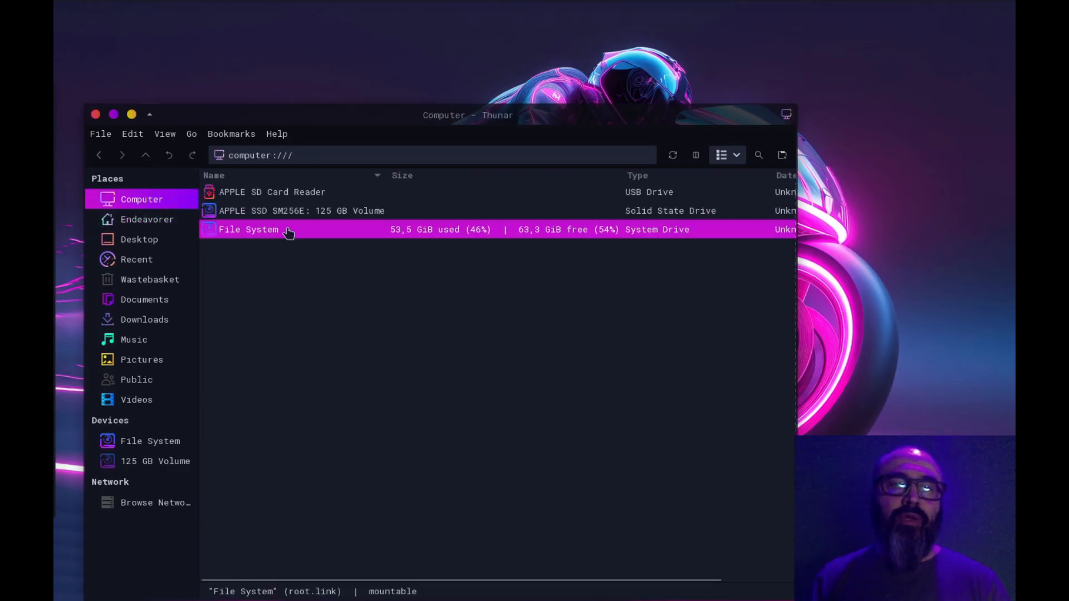
{"action": "double_click", "coordinate": [270, 231]}
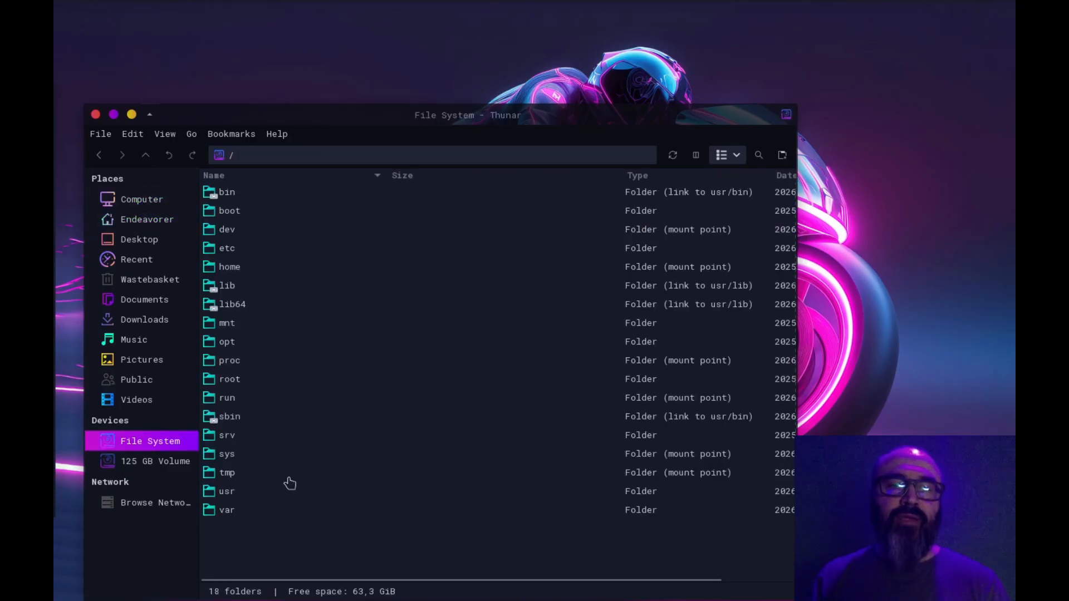
{"action": "double_click", "coordinate": [229, 491]}
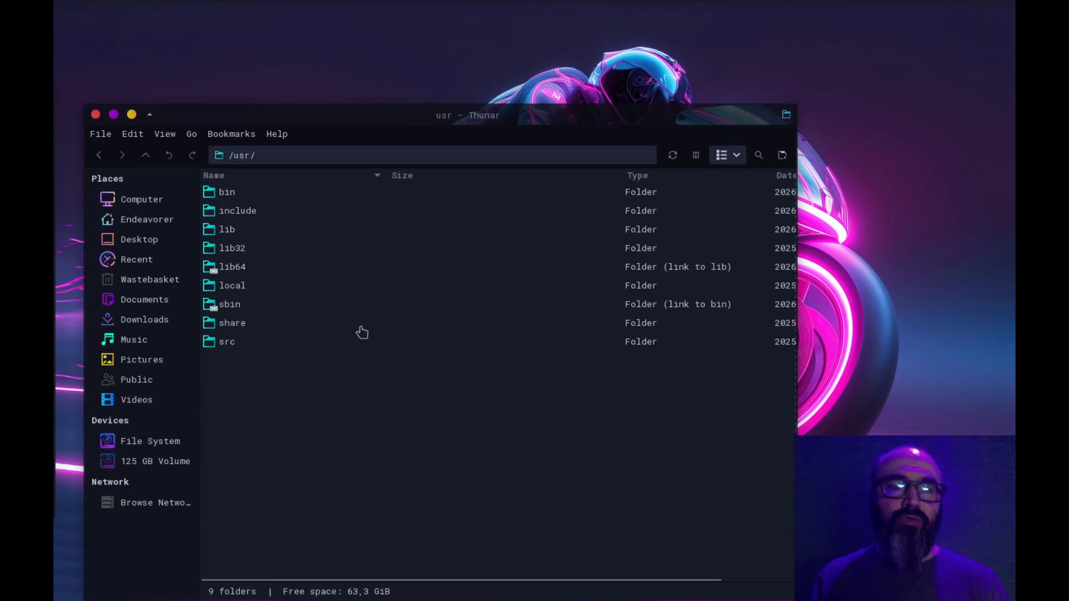
{"action": "left_click", "coordinate": [235, 327]}
{"action": "double_click", "coordinate": [235, 328]}
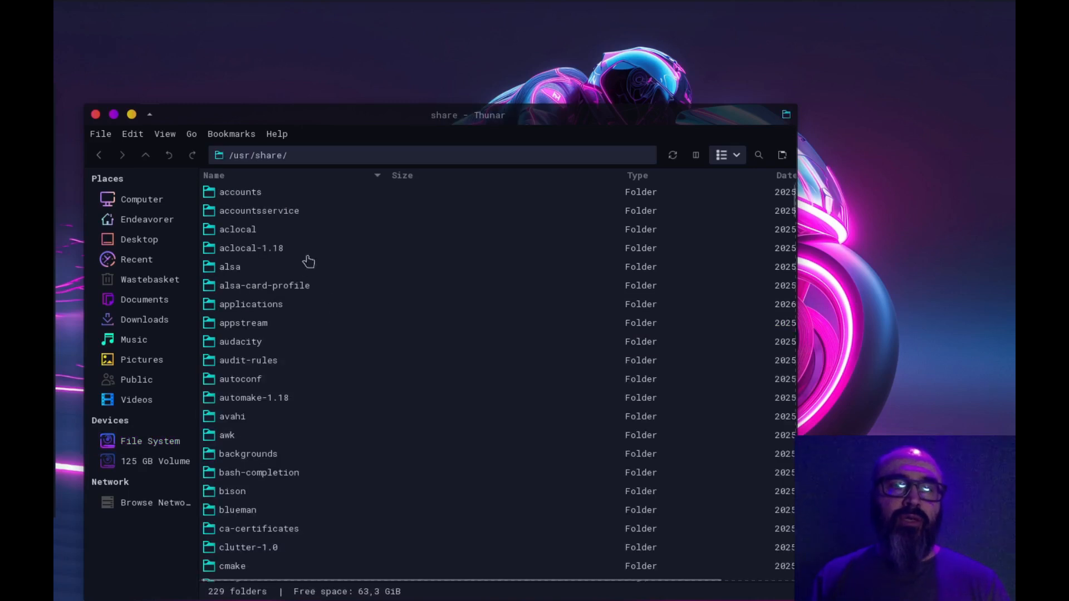
{"action": "scroll", "coordinate": [320, 431], "scroll_direction": "down", "scroll_amount": 7}
{"action": "scroll", "coordinate": [329, 451], "scroll_direction": "down", "scroll_amount": 6}
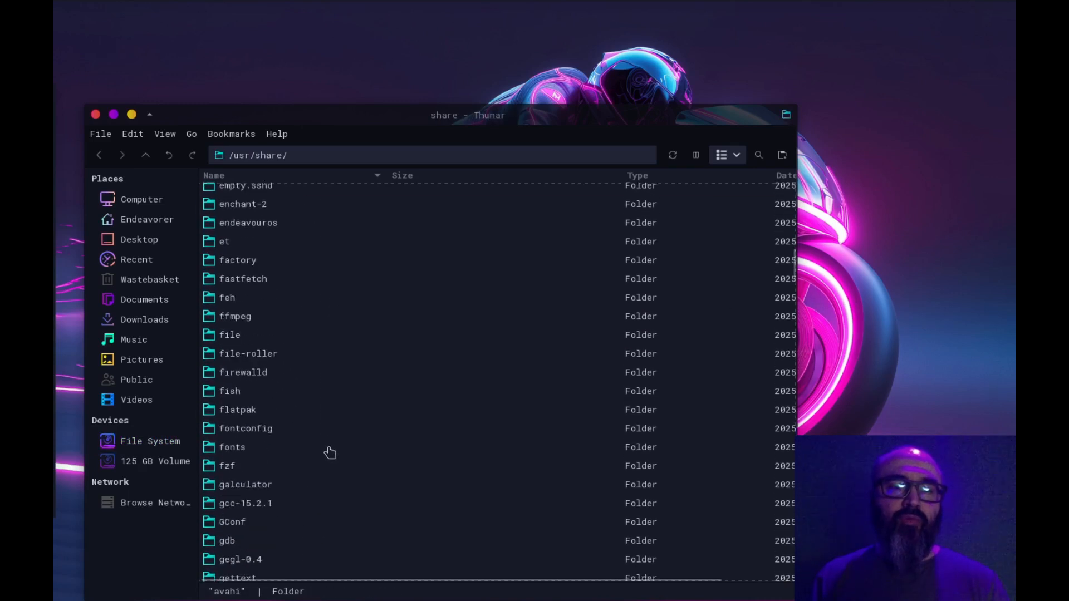
{"action": "left_click", "coordinate": [252, 458]}
{"action": "double_click", "coordinate": [253, 458]}
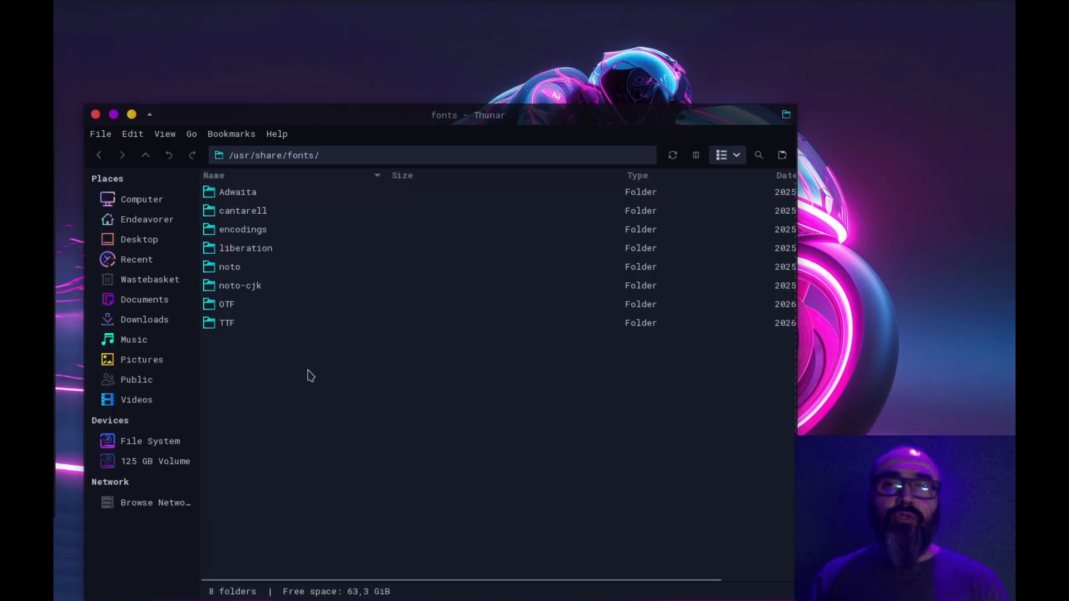
Inspect the contents of the OTF and TTF font folders, returning to the fonts folder after each
{"action": "left_click", "coordinate": [267, 329]}
{"action": "left_click", "coordinate": [221, 307]}
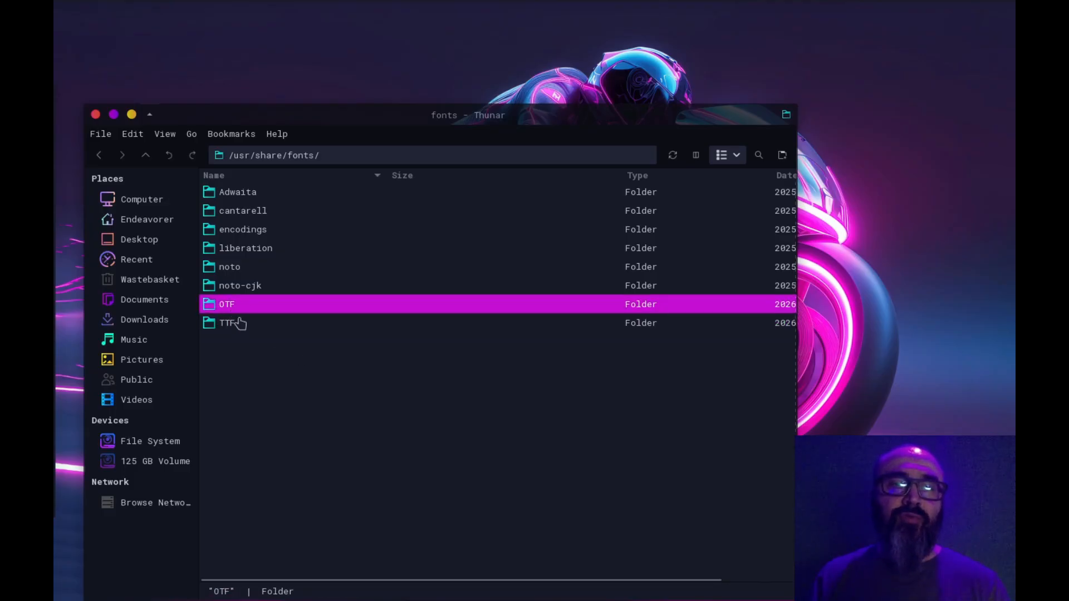
{"action": "left_click", "coordinate": [240, 327]}
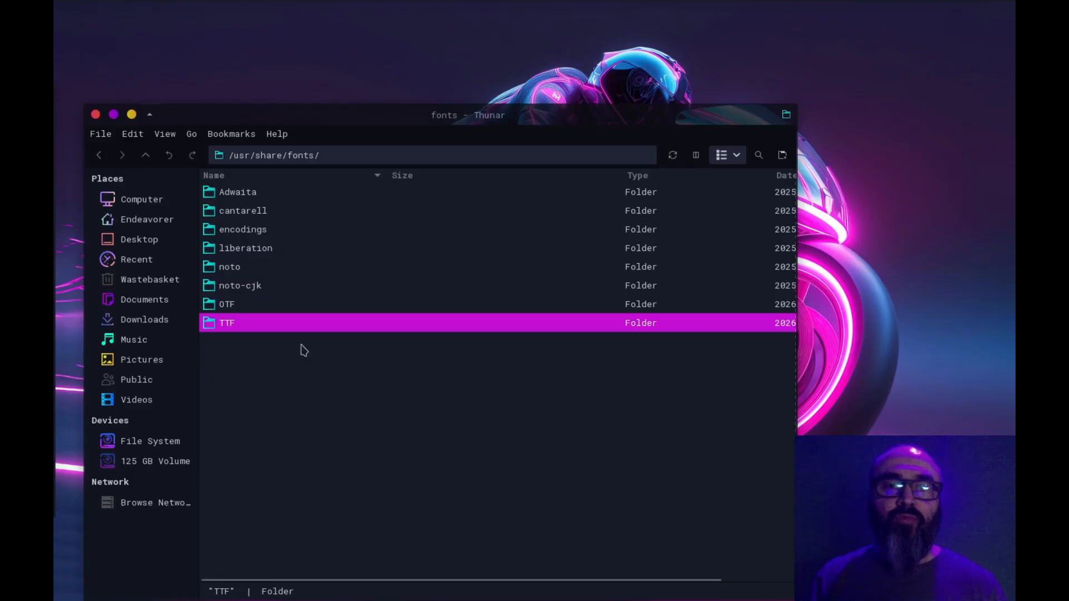
{"action": "left_click", "coordinate": [240, 311]}
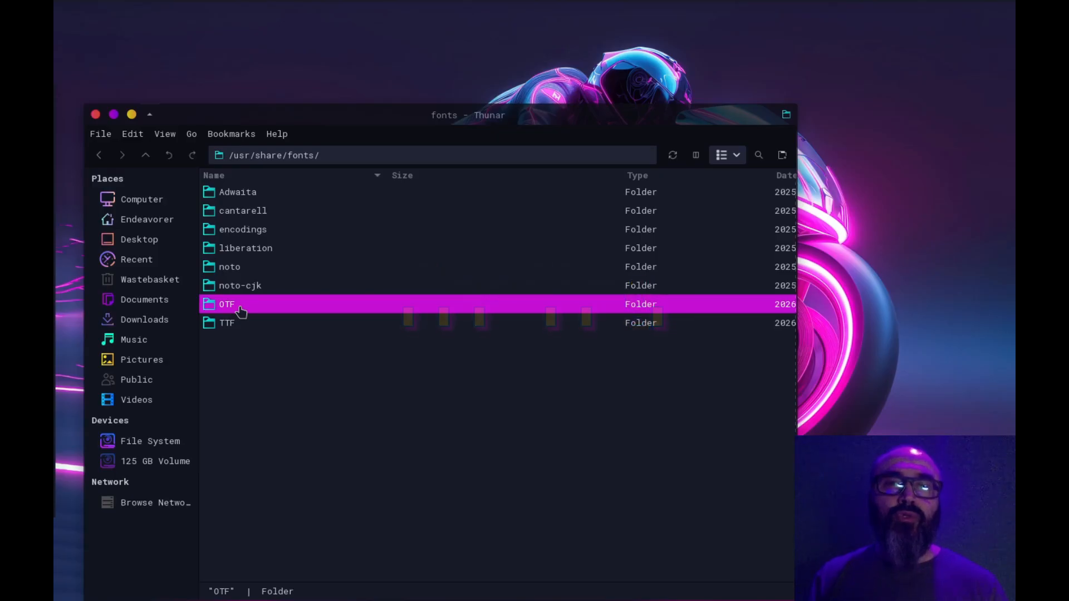
{"action": "left_click", "coordinate": [231, 324]}
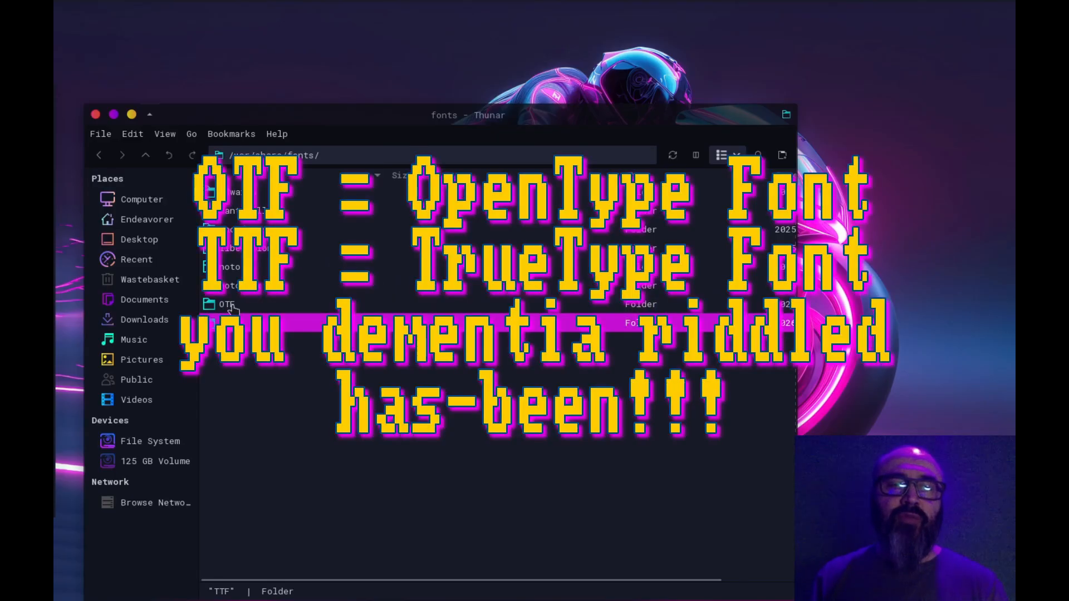
{"action": "double_click", "coordinate": [234, 309]}
{"action": "key", "text": "alt+Left"}
{"action": "double_click", "coordinate": [234, 323]}
{"action": "key", "text": "alt+Left"}
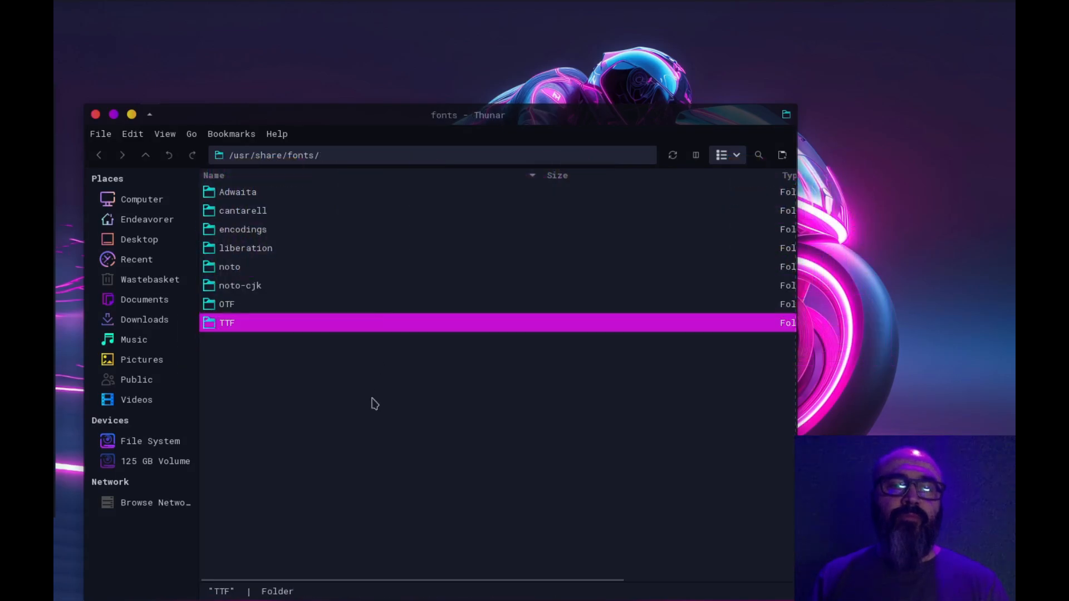
{"action": "left_click", "coordinate": [375, 397]}
{"action": "left_click", "coordinate": [421, 267]}
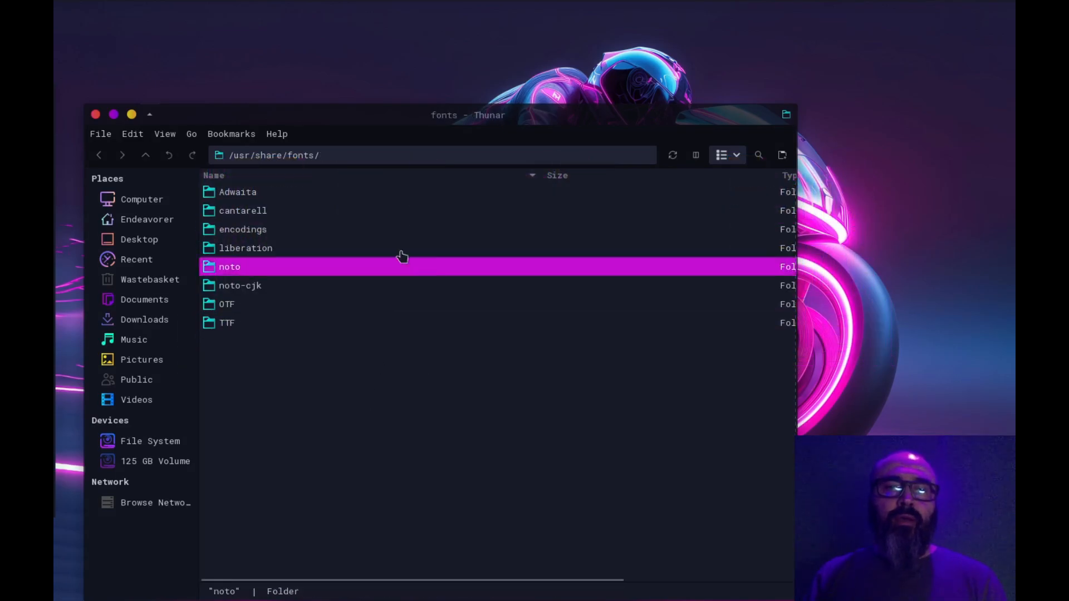
Close the file manager and open the XFCE Settings manager from the applications menu
{"action": "left_click", "coordinate": [95, 114]}
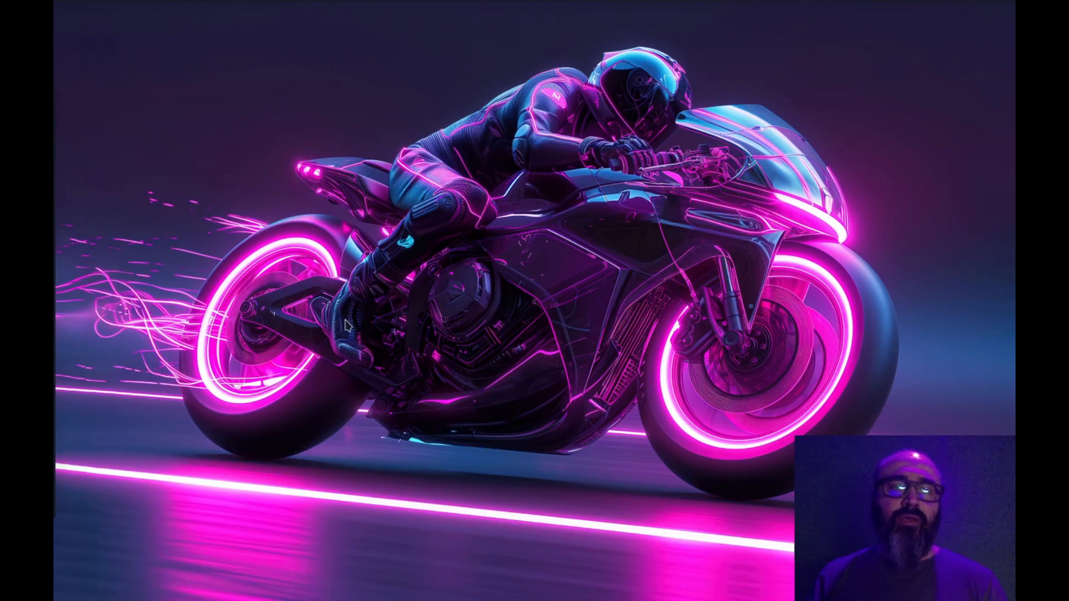
{"action": "left_click", "coordinate": [70, 11]}
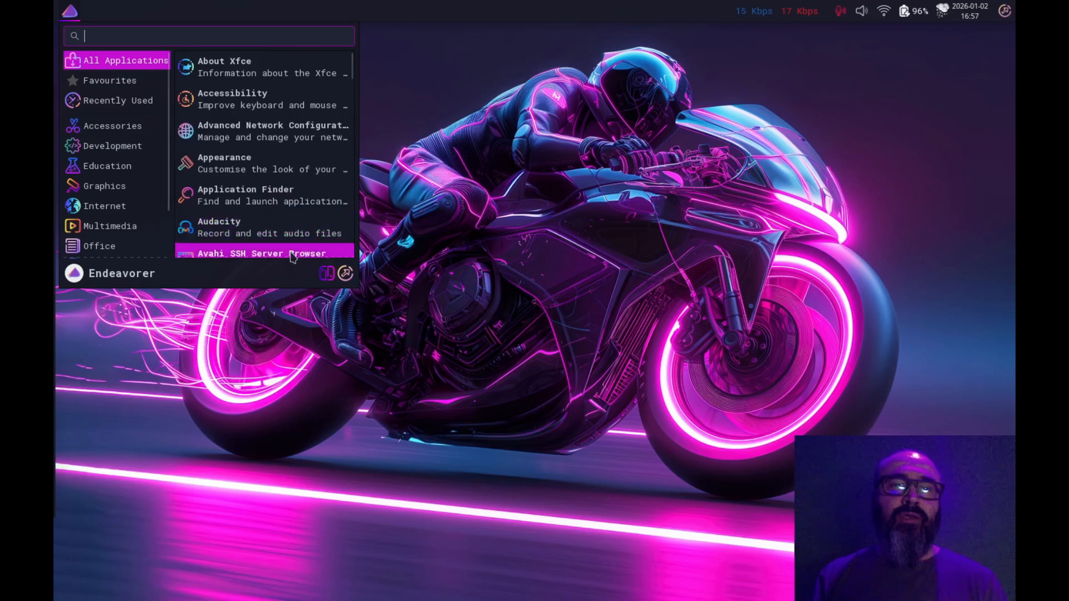
{"action": "left_click", "coordinate": [327, 273]}
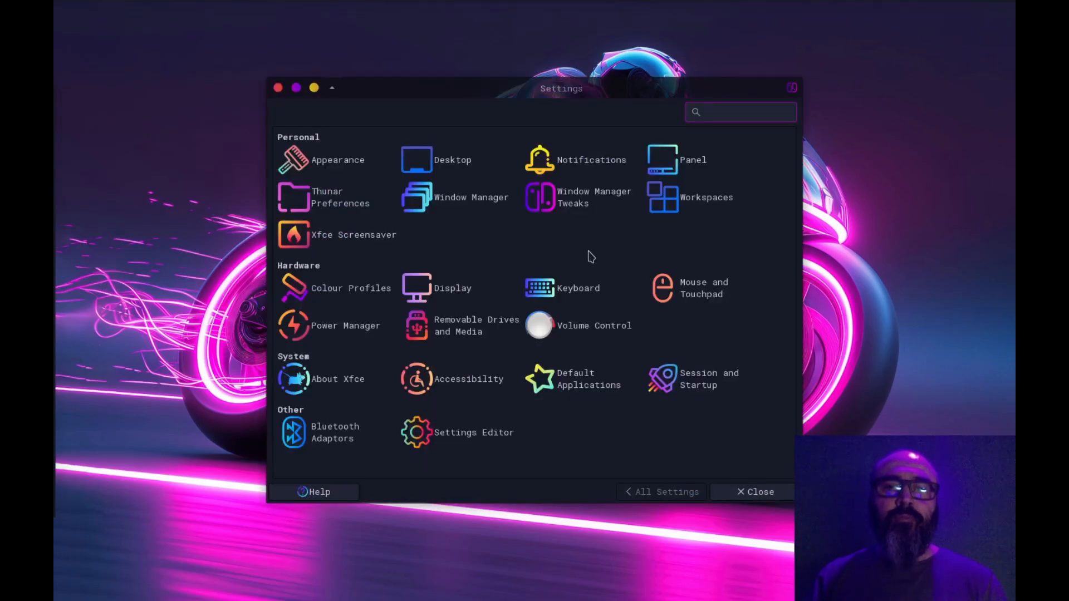
Open the Appearance settings and review the chosen style, icon theme and font options
{"action": "left_click", "coordinate": [328, 160]}
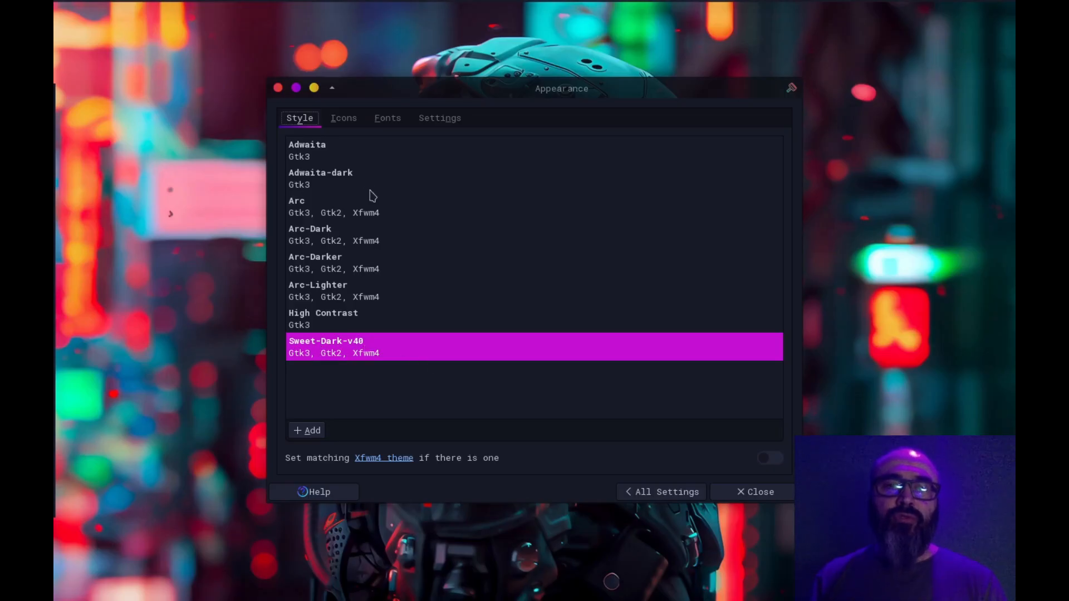
{"action": "left_click", "coordinate": [343, 119]}
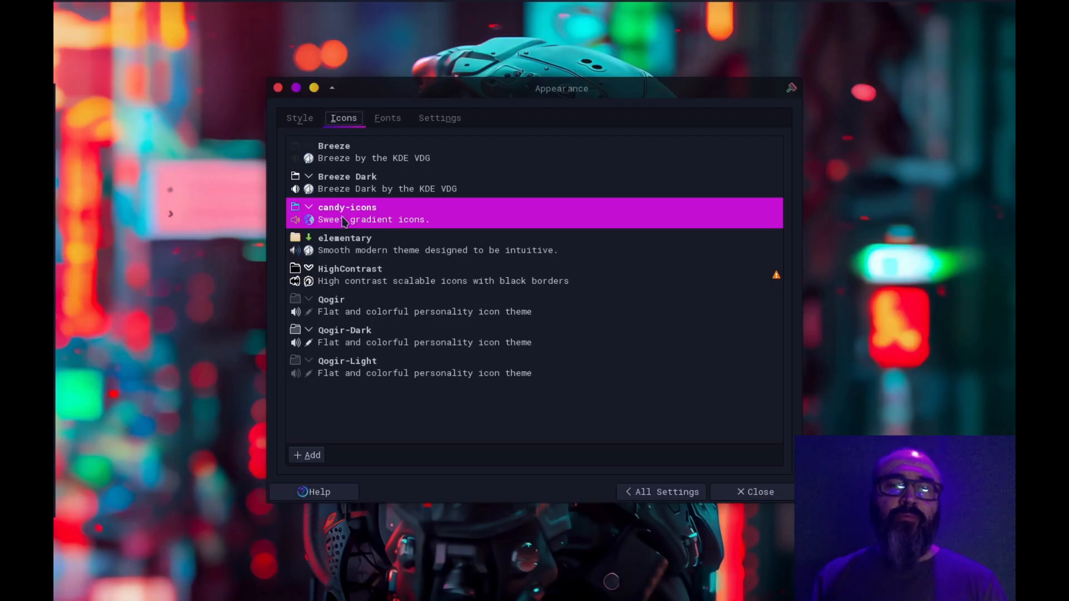
{"action": "left_click", "coordinate": [388, 120]}
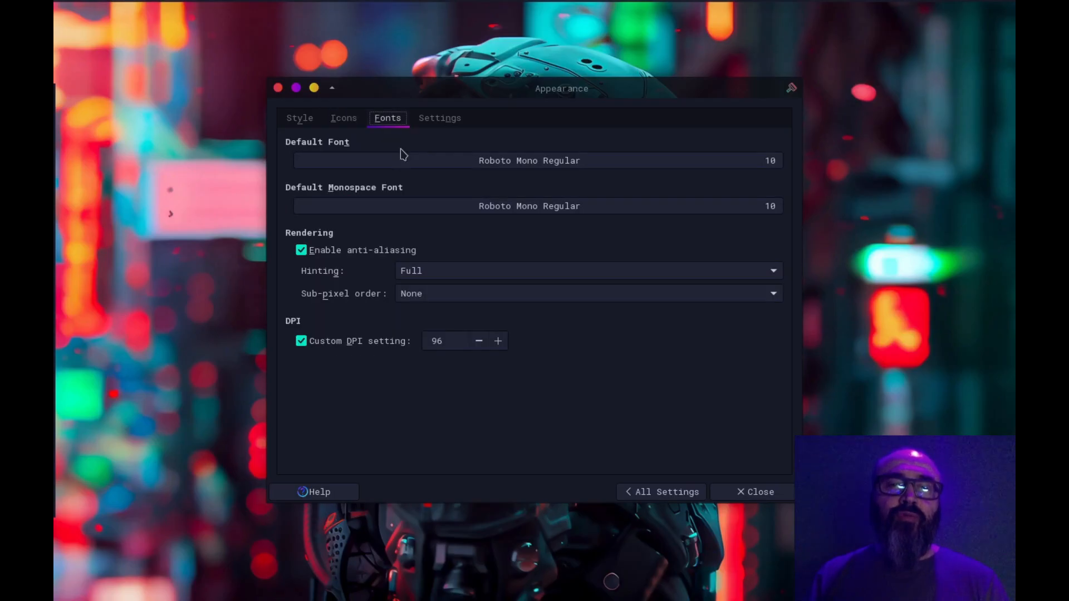
Search the default font chooser for "roboto" and then "amiga", and cancel without selecting a font
{"action": "left_click", "coordinate": [518, 164]}
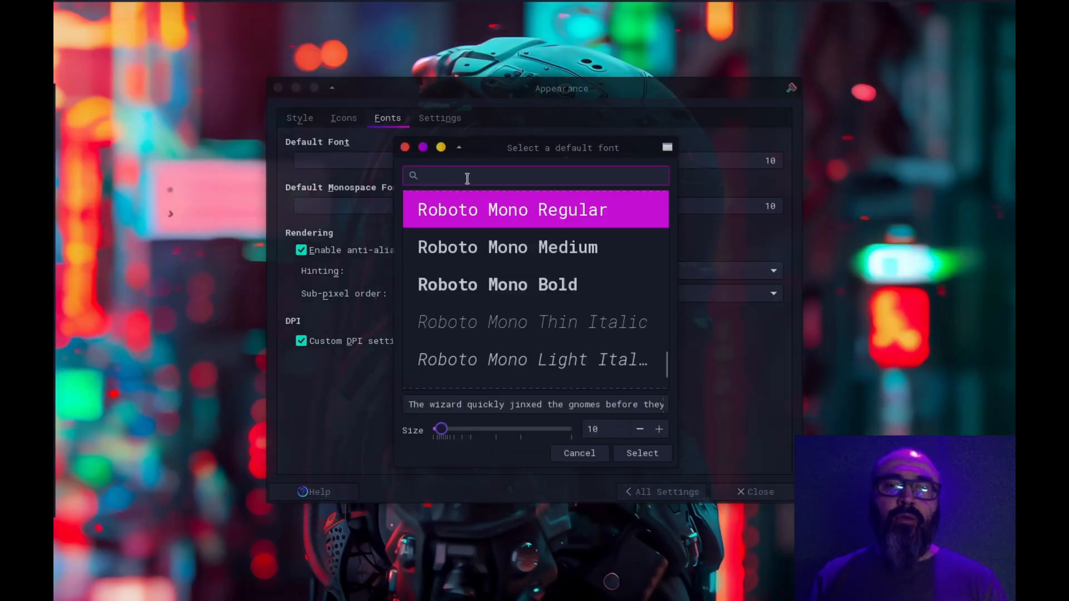
{"action": "type", "text": "roboto"}
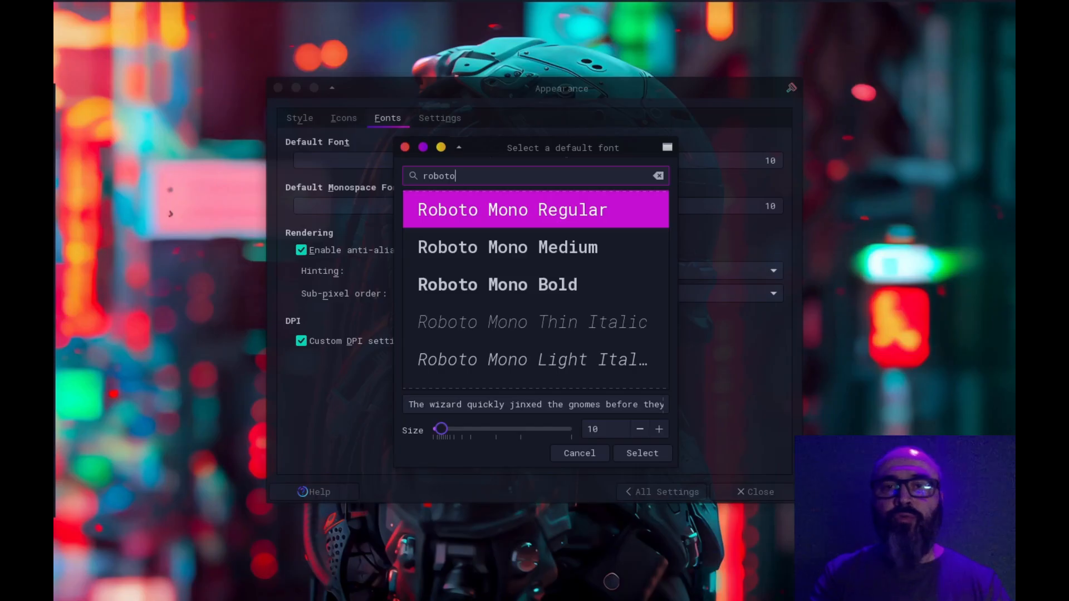
{"action": "key", "text": "ctrl+a"}
{"action": "type", "text": "amiga"}
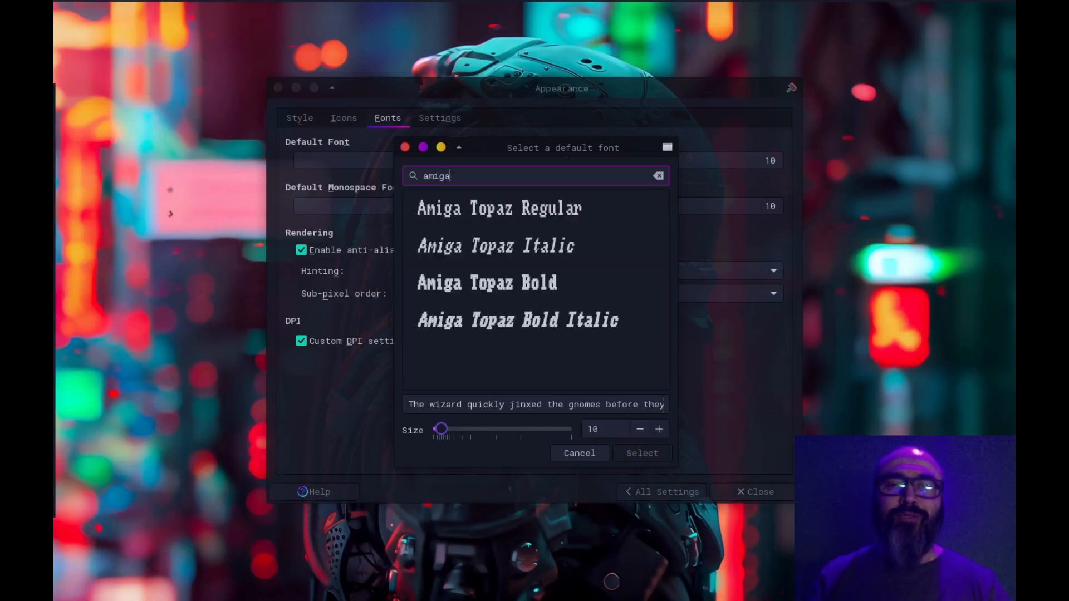
{"action": "left_click", "coordinate": [579, 451]}
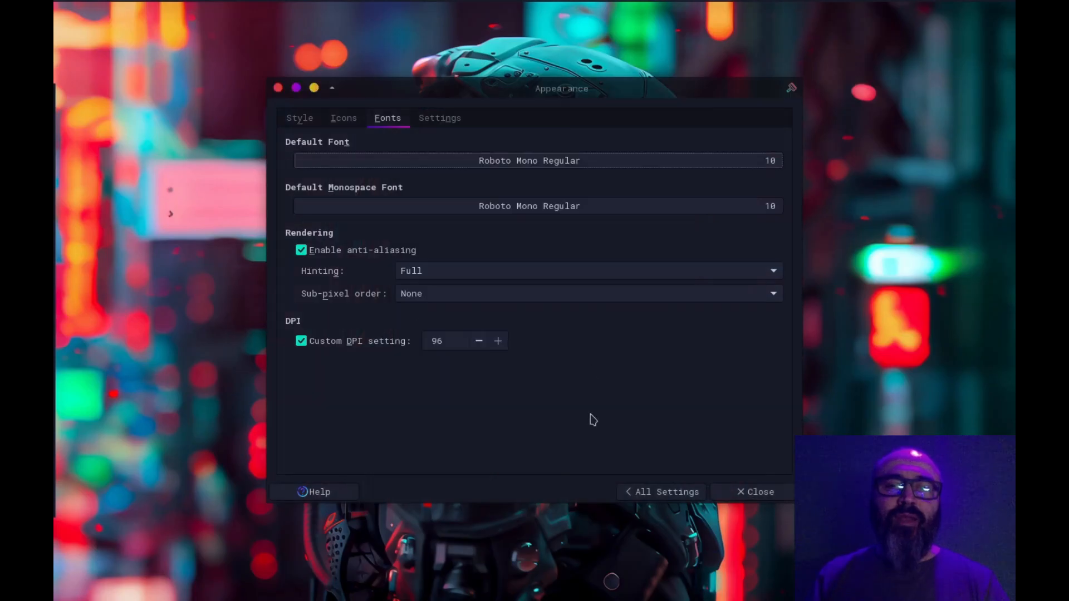
View the default monospace font chooser, dismiss it, and return to the overview of all settings
{"action": "left_click", "coordinate": [484, 211]}
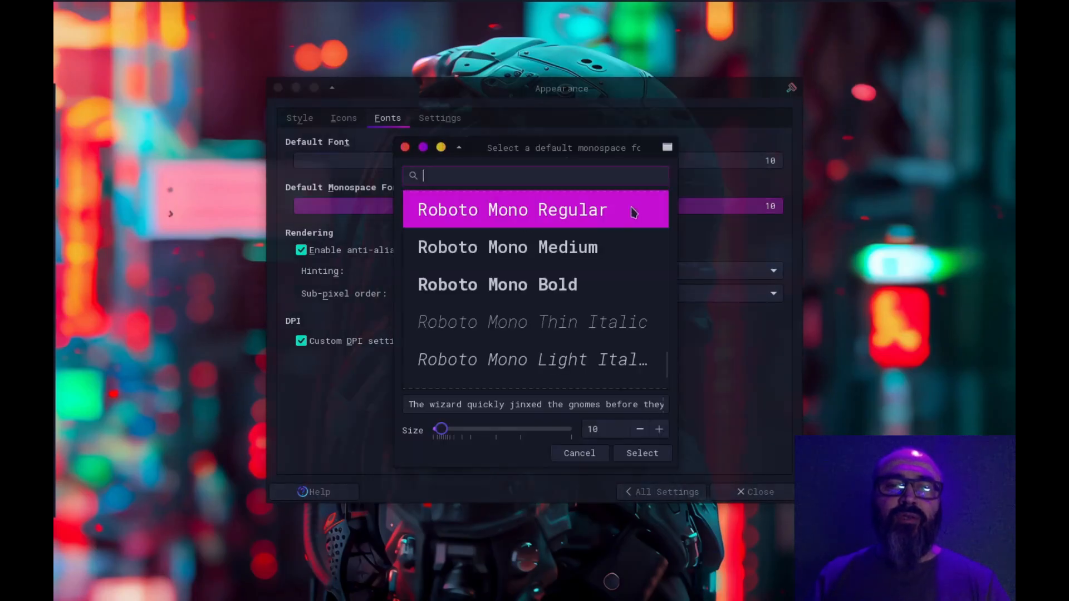
{"action": "left_click", "coordinate": [405, 147]}
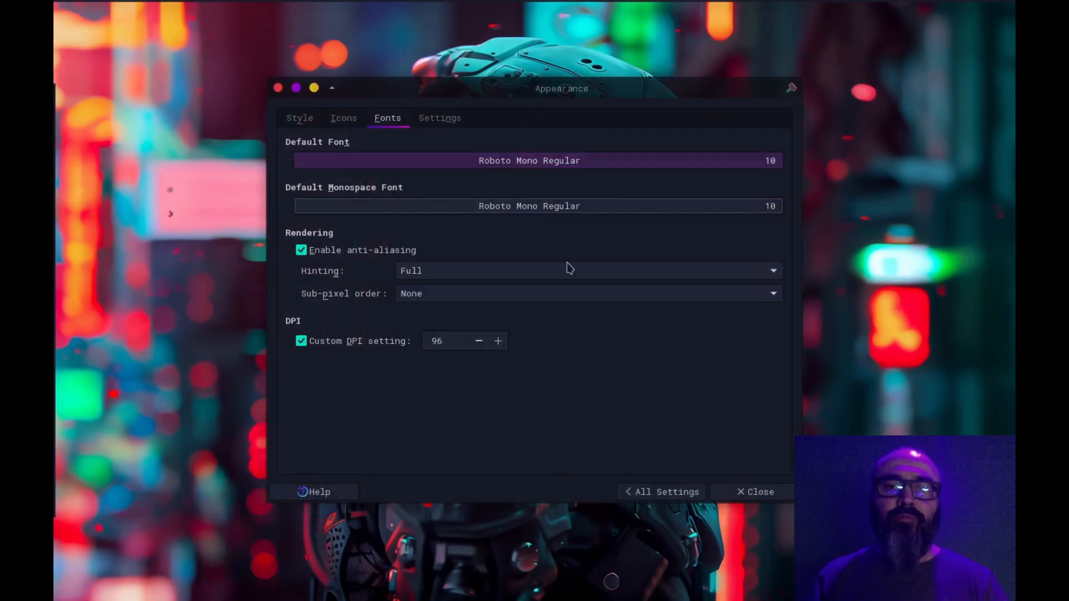
{"action": "left_click", "coordinate": [675, 492]}
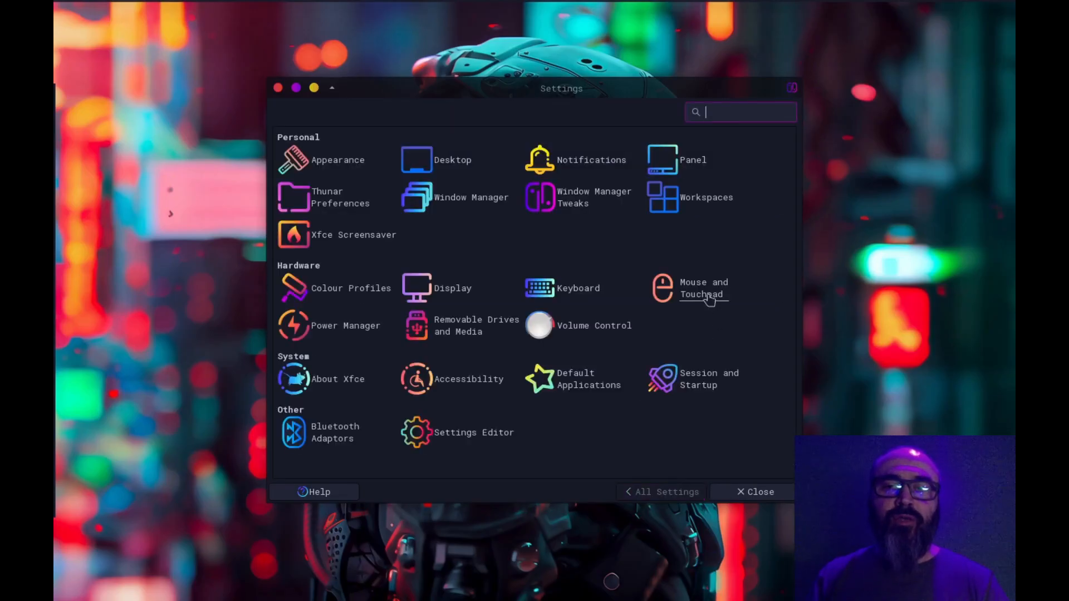
Review the cursor theme list and device options in the Mouse and Touchpad settings, and return to the overview of all settings
{"action": "left_click", "coordinate": [710, 296]}
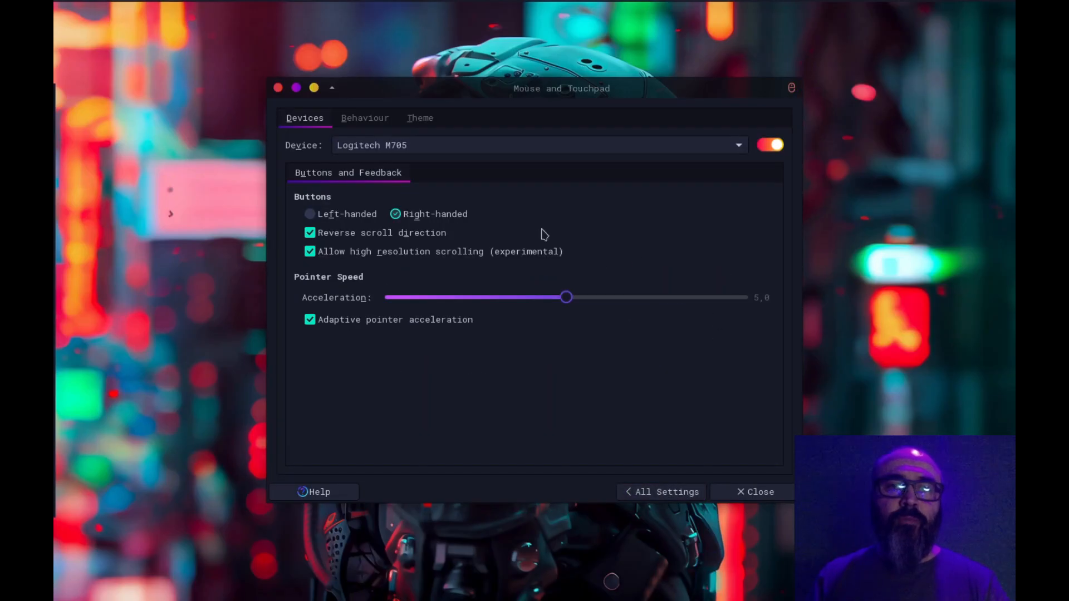
{"action": "left_click", "coordinate": [415, 119]}
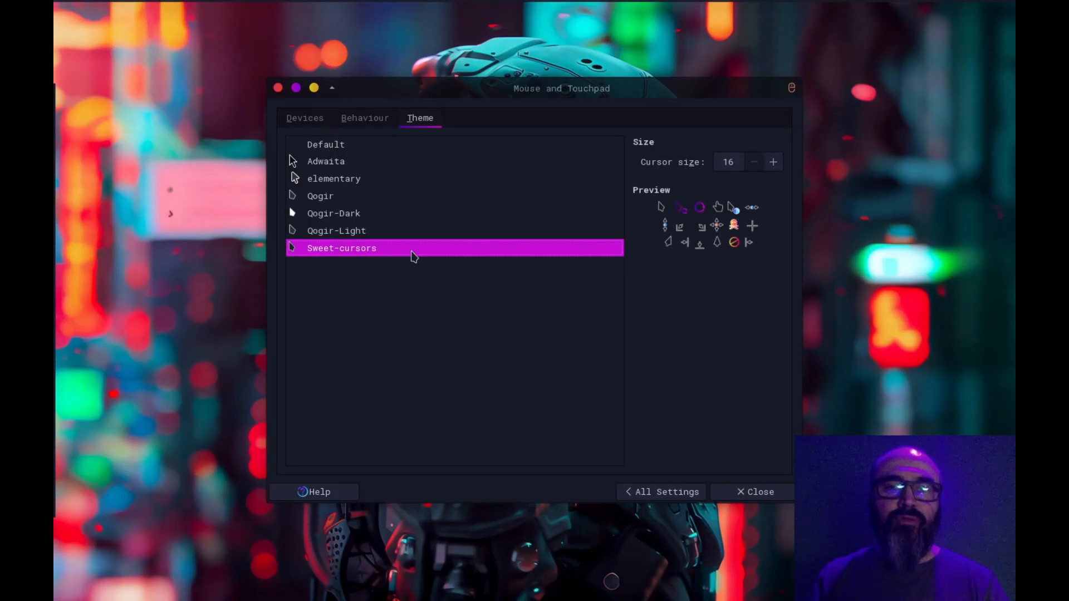
{"action": "left_click", "coordinate": [318, 123]}
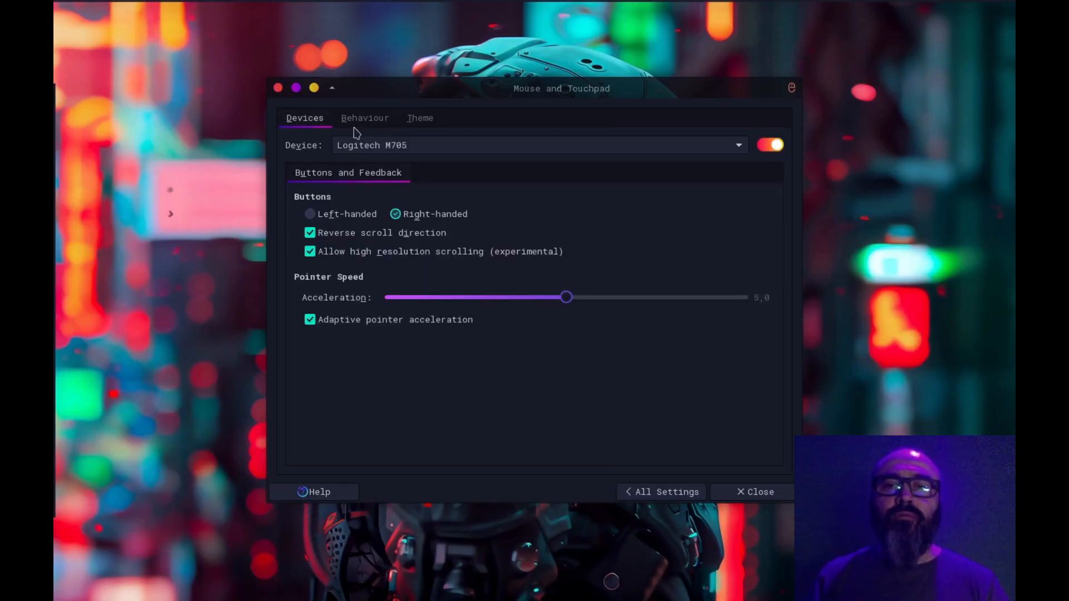
{"action": "left_click", "coordinate": [672, 493]}
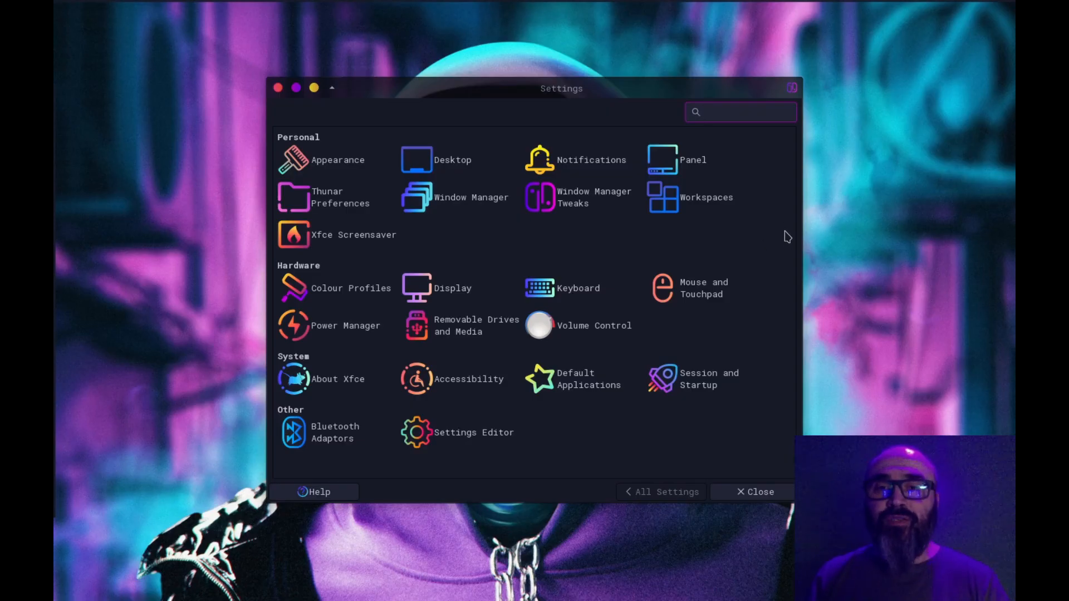
Close the Settings window and switch to the Firefox window with the xfce-look.org theme listing
{"action": "left_click", "coordinate": [278, 88]}
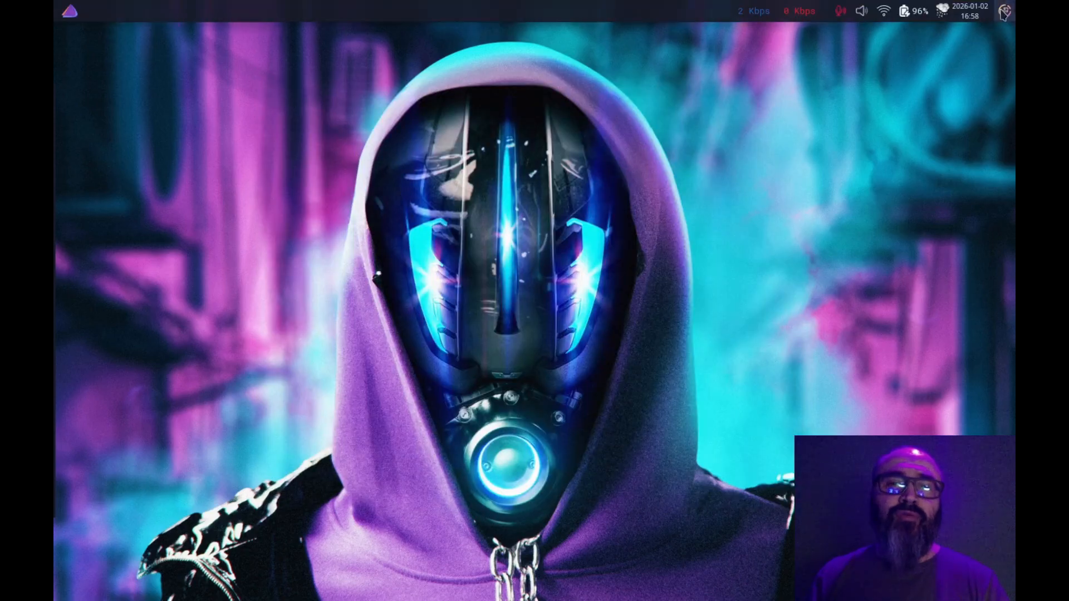
{"action": "left_click", "coordinate": [1004, 10]}
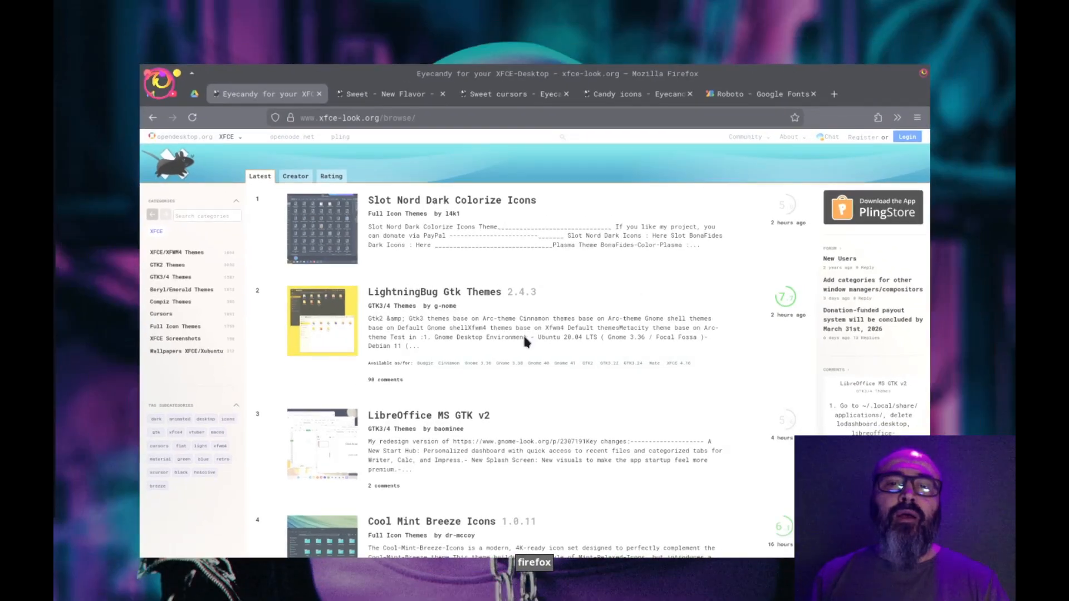
{"action": "left_click", "coordinate": [524, 335]}
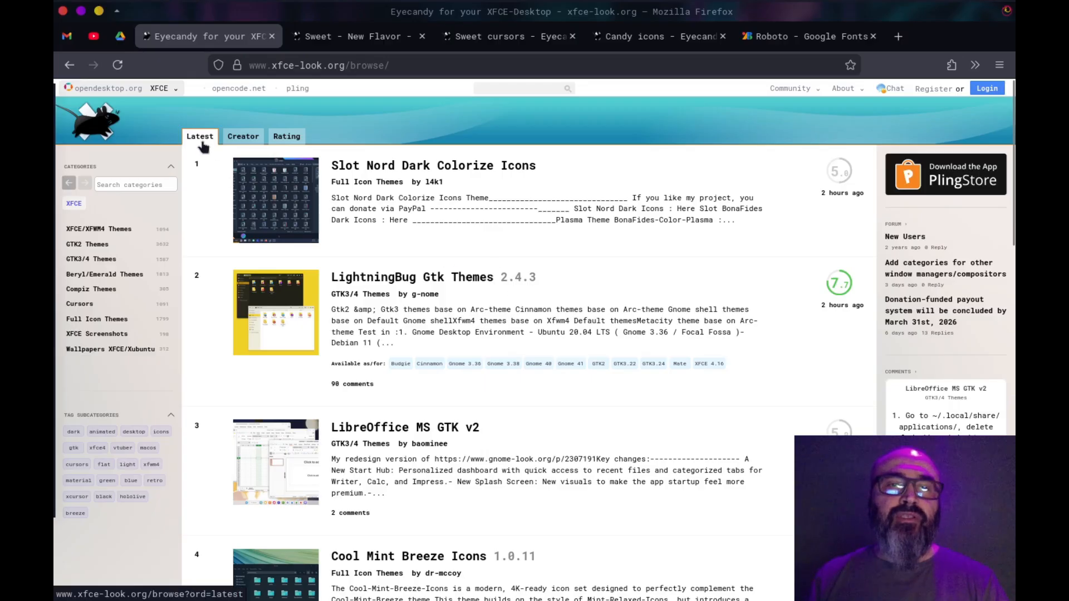
Browse the XFCE theme listing sorted by rating and by latest additions
{"action": "left_click", "coordinate": [287, 142]}
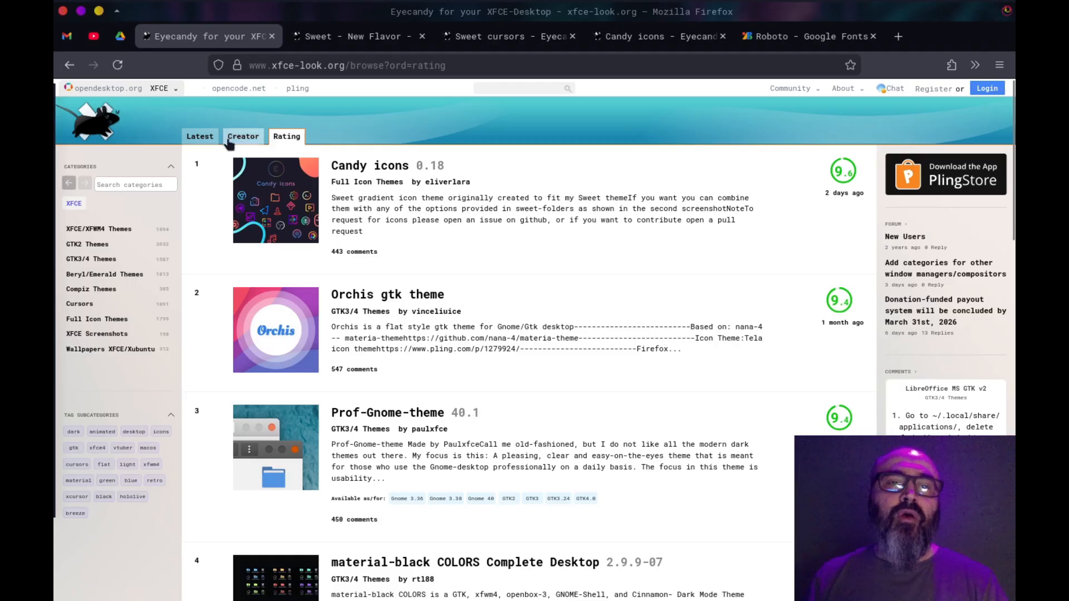
{"action": "left_click", "coordinate": [195, 136]}
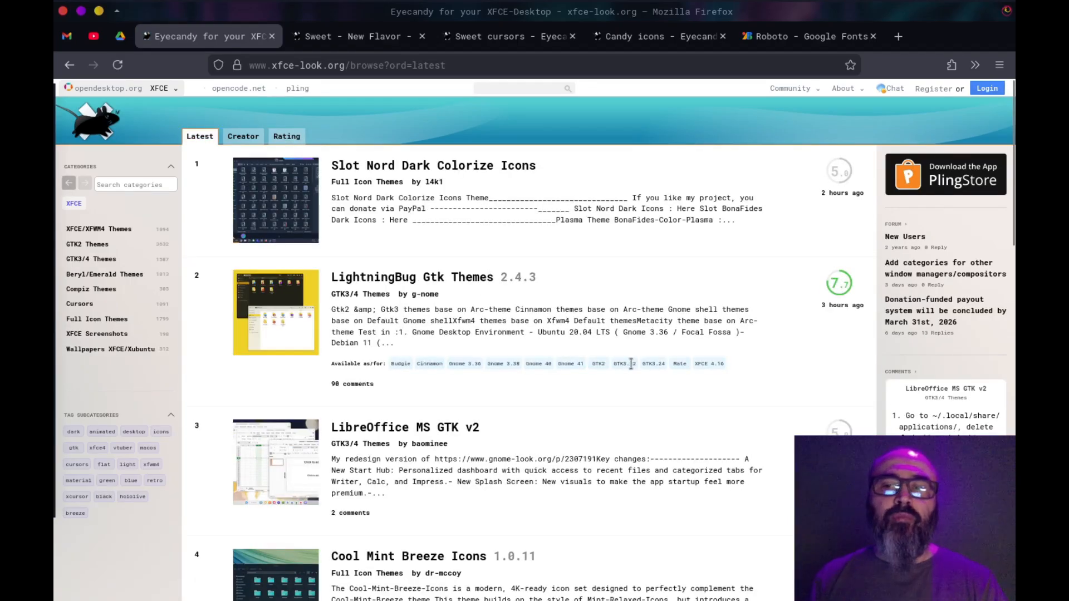
{"action": "scroll", "coordinate": [631, 364], "scroll_direction": "down", "scroll_amount": 15}
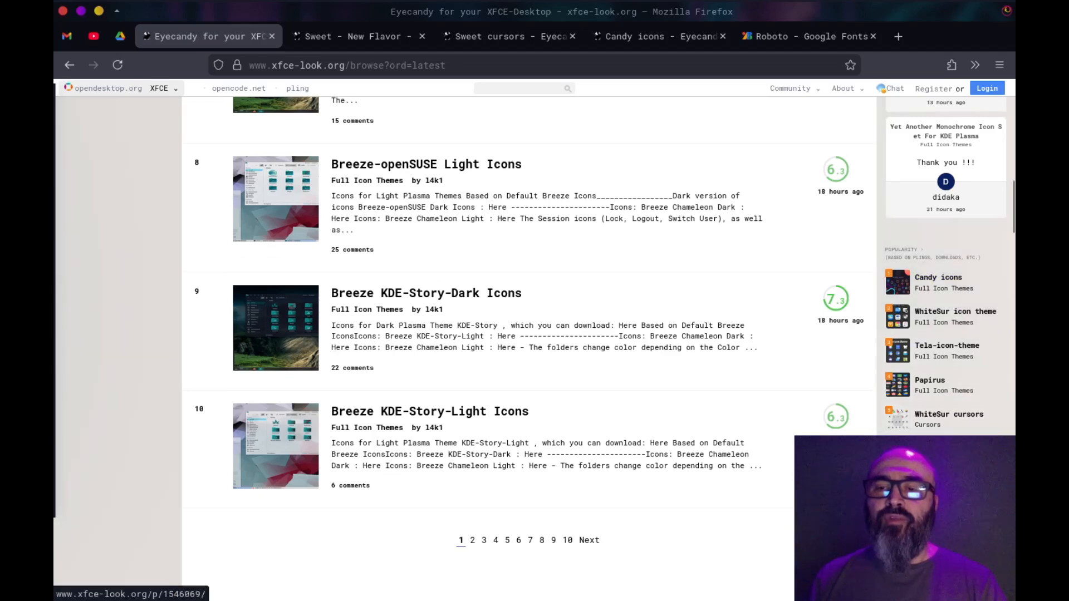
Examine the popularity ranking on xfce-look.org from Candy icons down to the Sweet - New Flavor theme, and return to the page's beginning
{"action": "scroll", "coordinate": [942, 346], "scroll_direction": "down", "scroll_amount": 5}
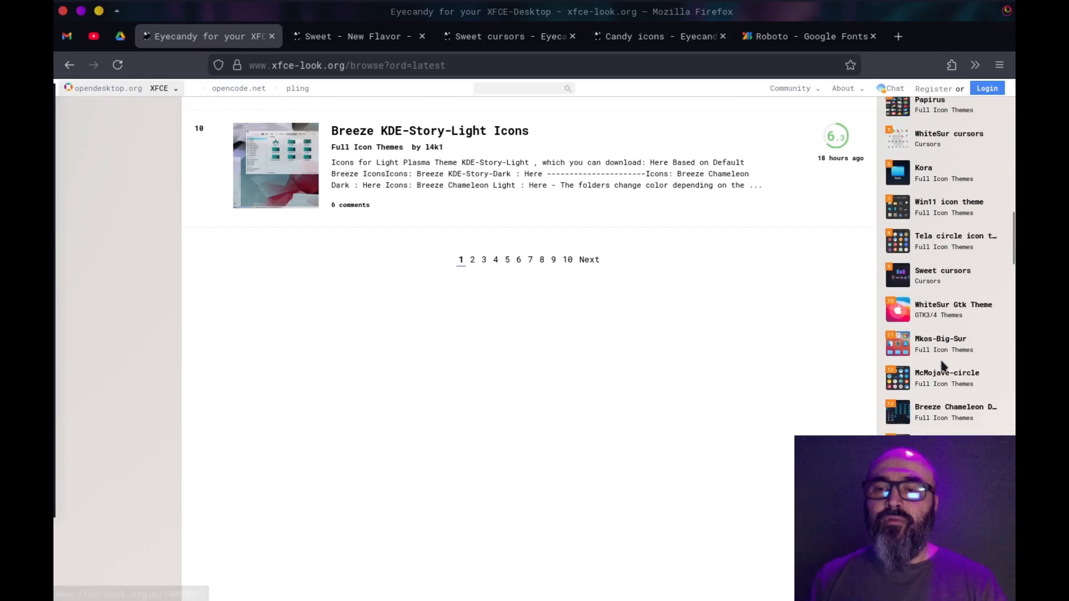
{"action": "scroll", "coordinate": [942, 347], "scroll_direction": "up", "scroll_amount": 3}
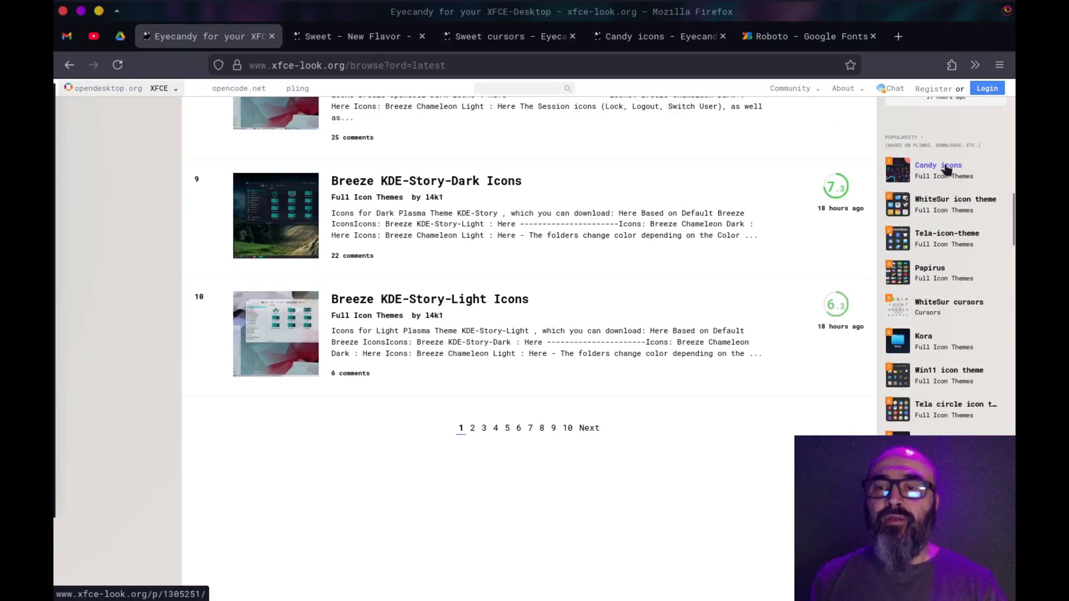
{"action": "scroll", "coordinate": [947, 345], "scroll_direction": "down", "scroll_amount": 4}
{"action": "scroll", "coordinate": [971, 373], "scroll_direction": "down", "scroll_amount": 1}
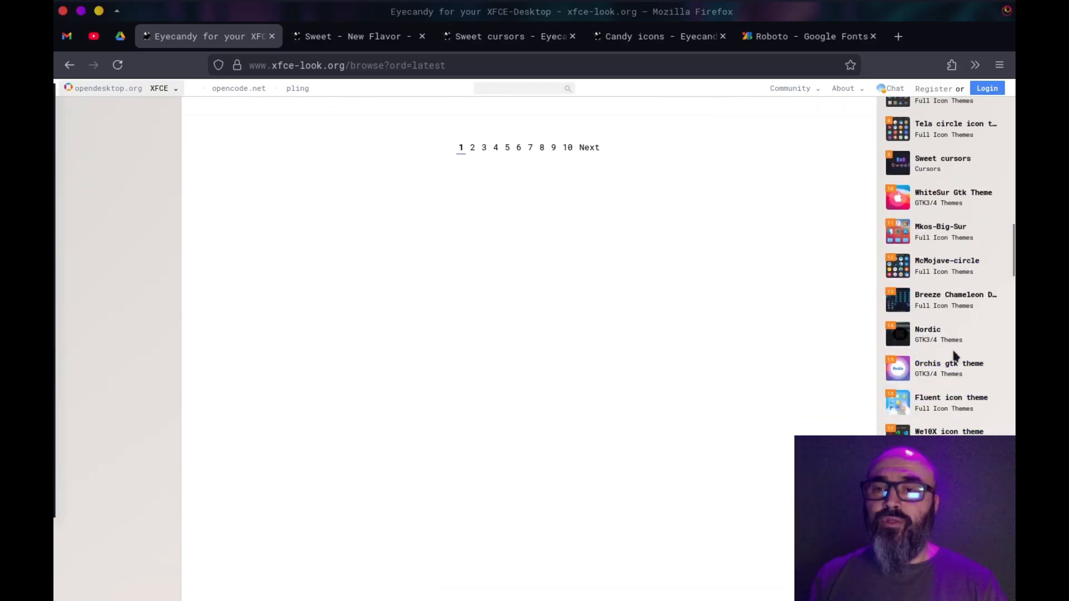
{"action": "scroll", "coordinate": [967, 328], "scroll_direction": "down", "scroll_amount": 3}
{"action": "scroll", "coordinate": [964, 331], "scroll_direction": "down", "scroll_amount": 2}
{"action": "scroll", "coordinate": [954, 429], "scroll_direction": "down", "scroll_amount": 2}
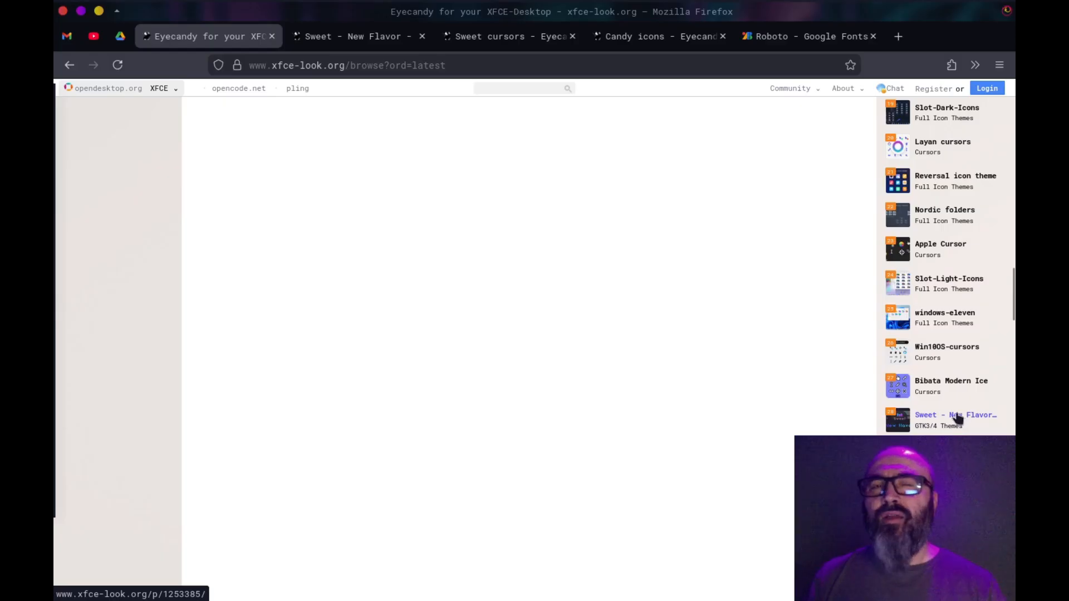
{"action": "scroll", "coordinate": [639, 345], "scroll_direction": "up", "scroll_amount": 20}
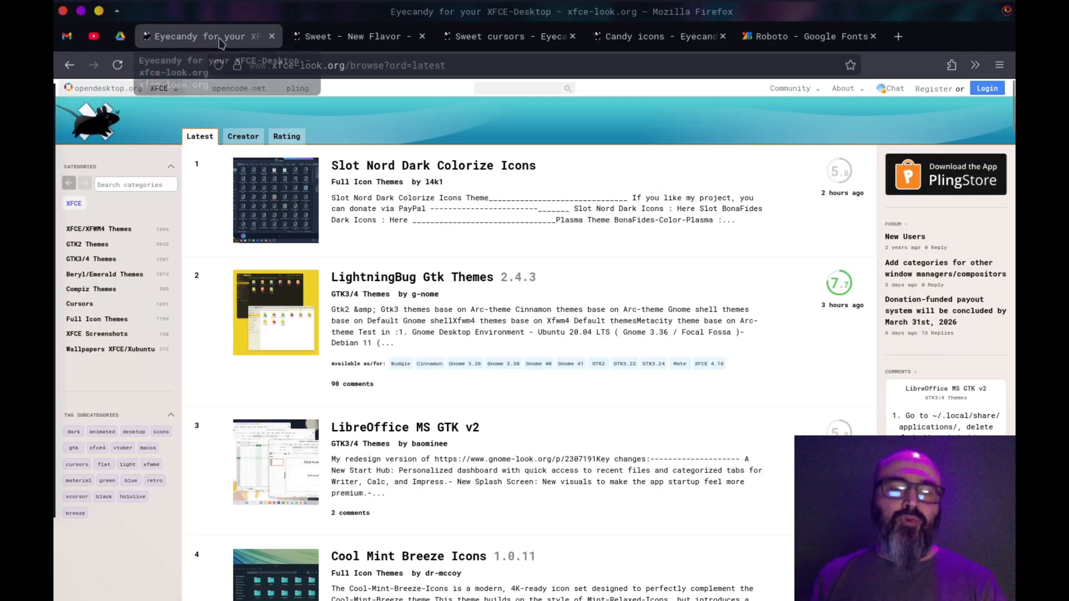
Show the empty desktop and switch to the next workspace to view its wallpaper
{"action": "key", "text": "super+d"}
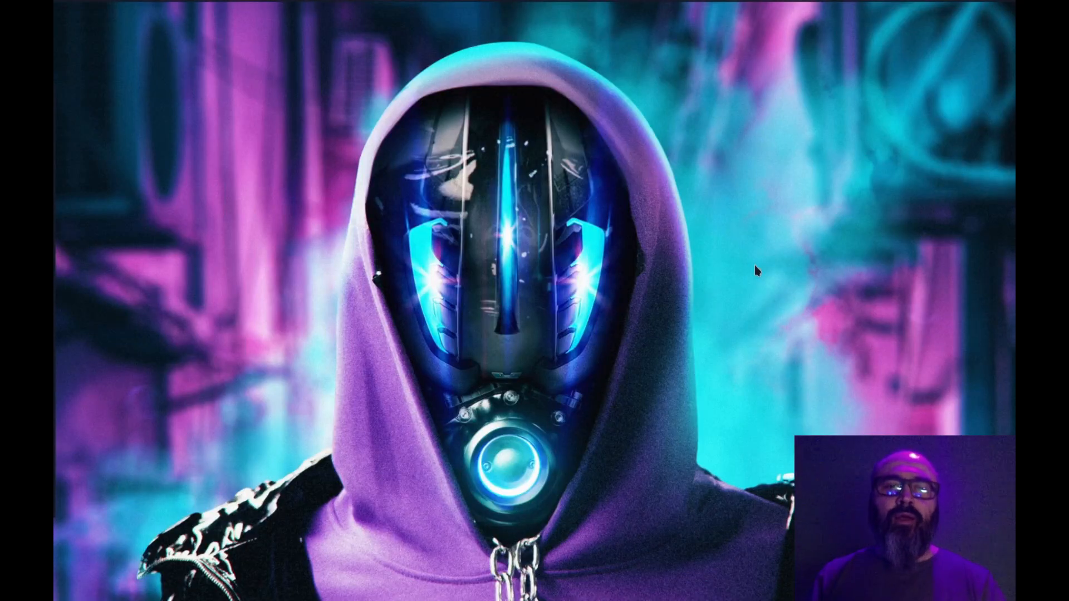
{"action": "key", "text": "ctrl+alt+Right"}
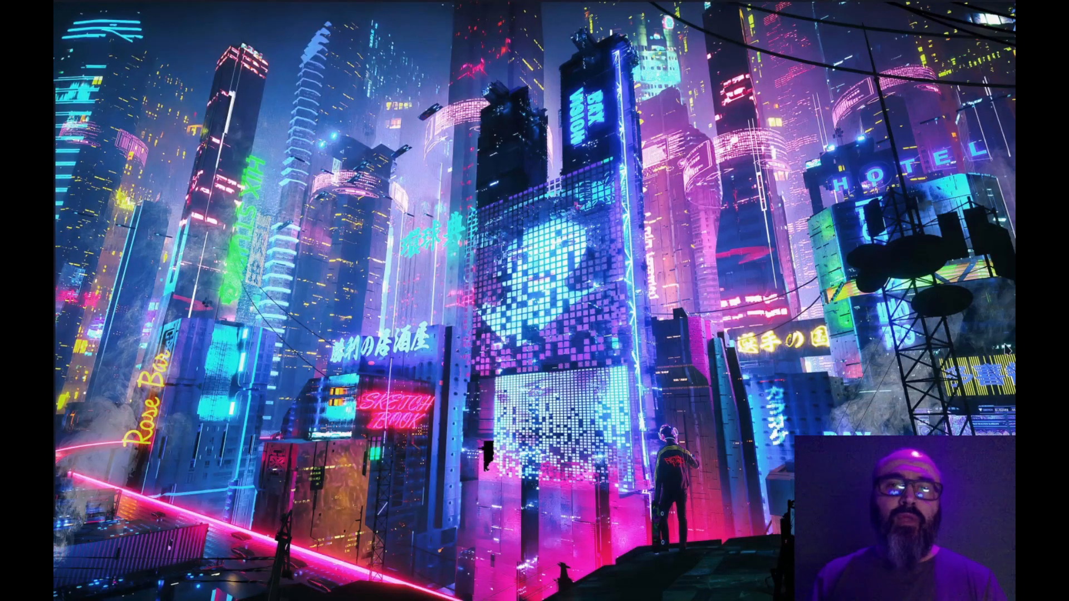